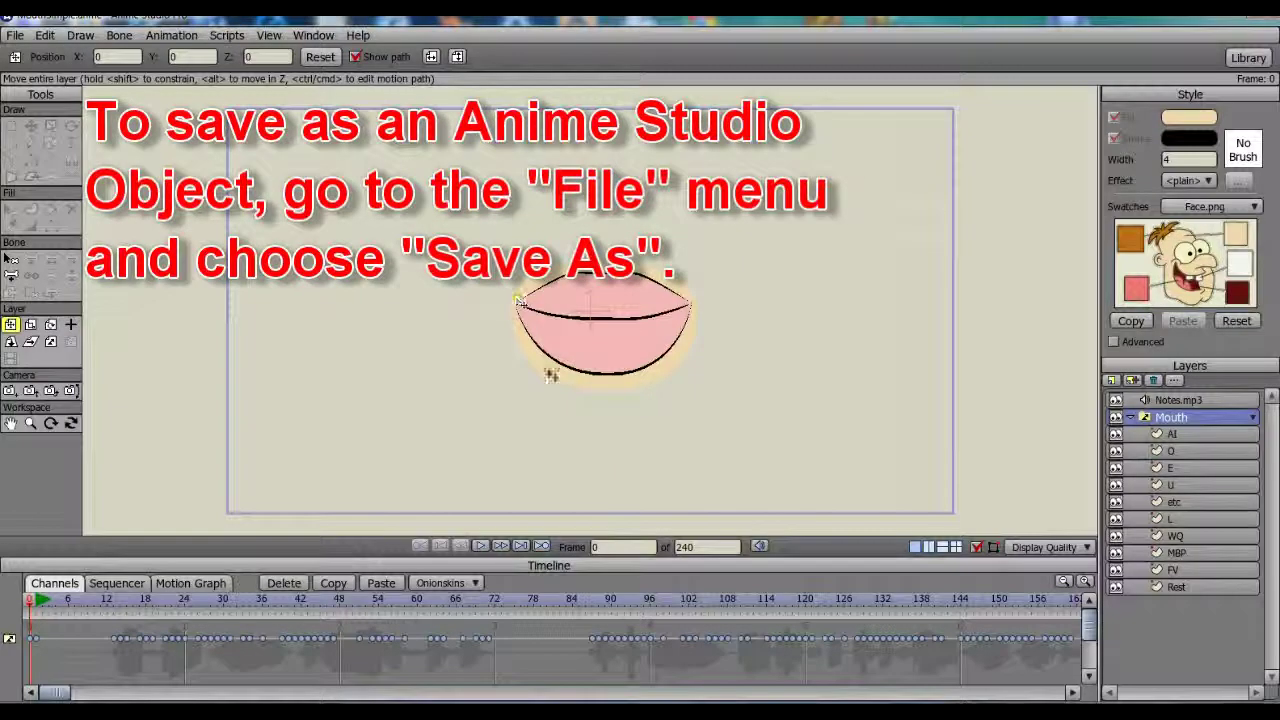
# - Preview the AI, O, E, U, etc, L, Rest and FV mouth shapes
pyautogui.click(1190, 433)
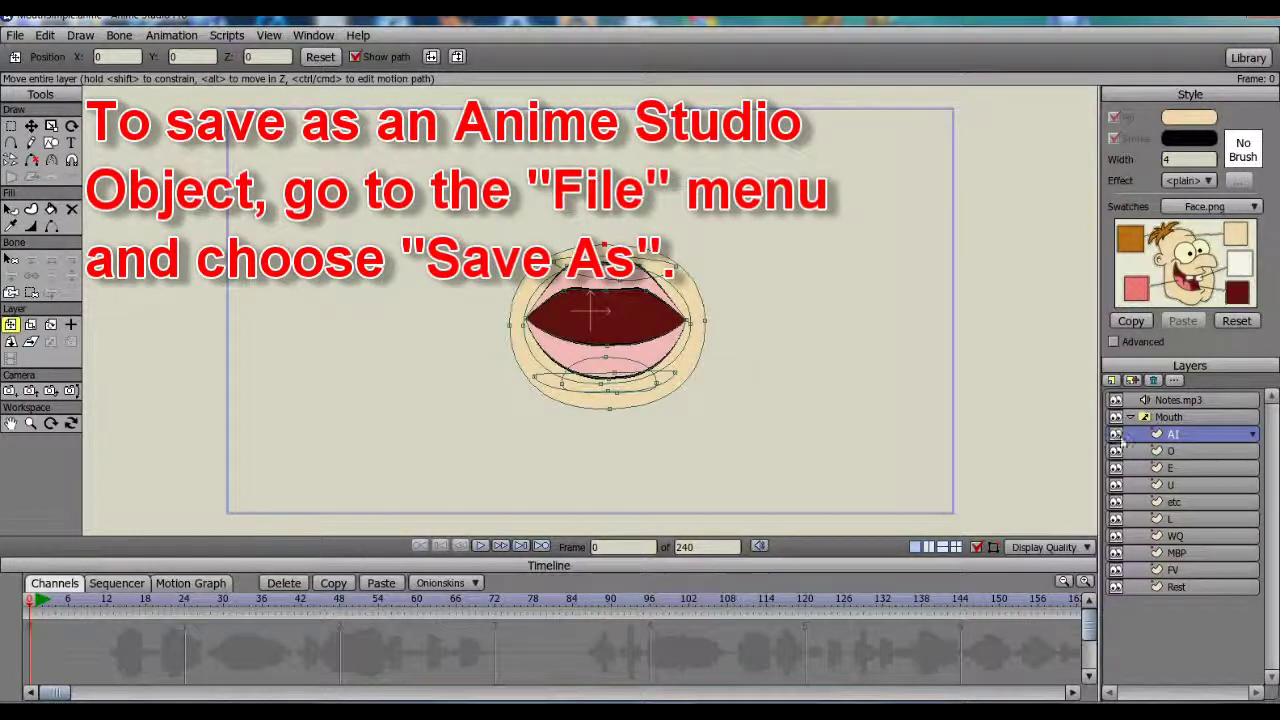
pyautogui.click(1190, 451)
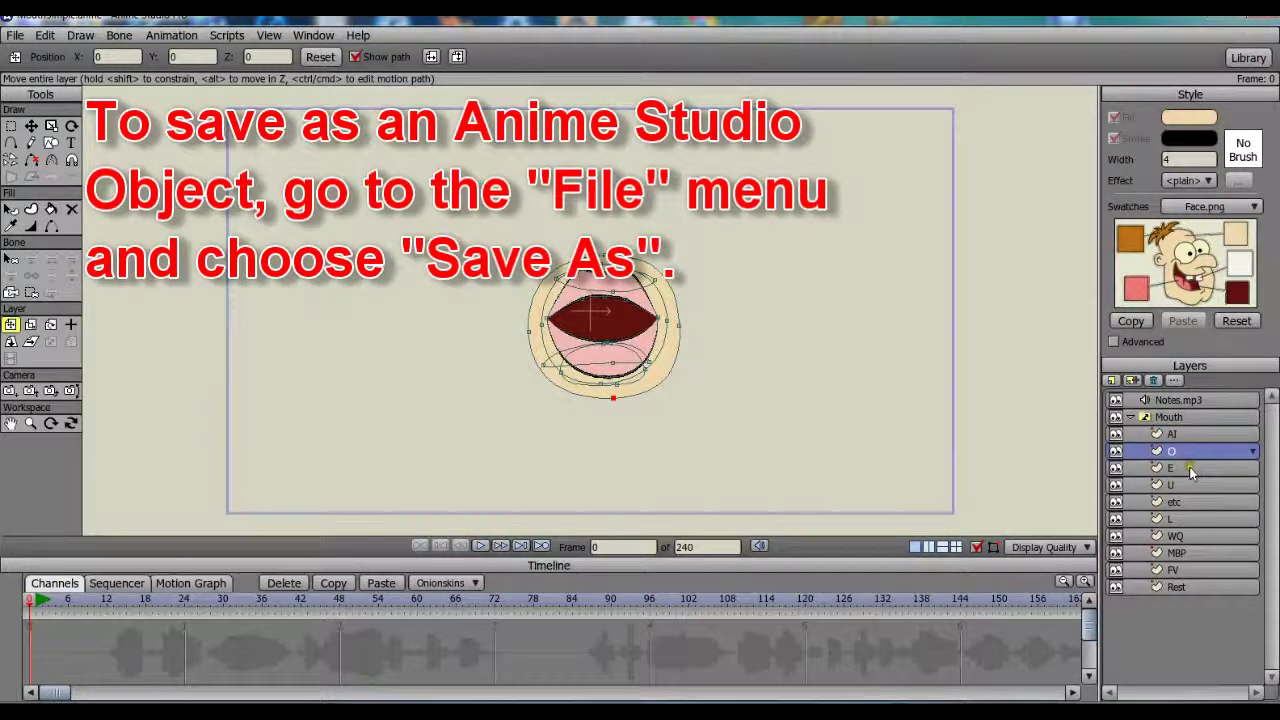
pyautogui.click(1190, 468)
pyautogui.click(1189, 487)
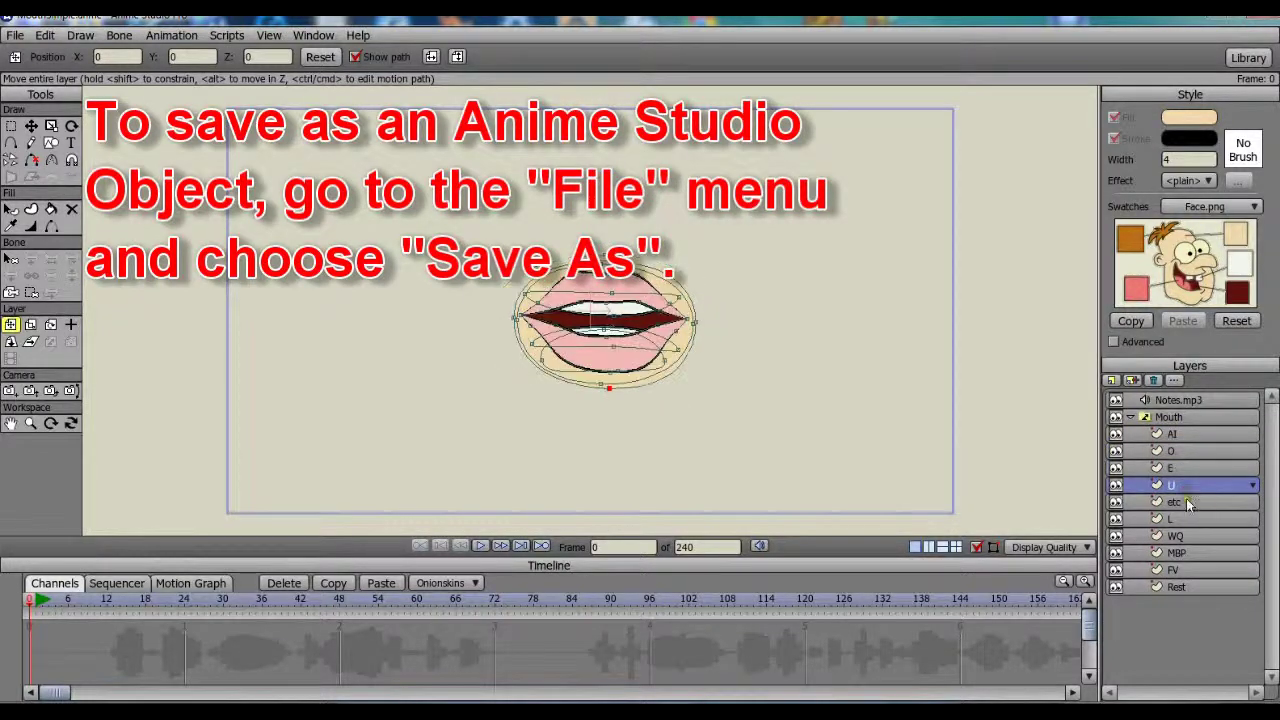
pyautogui.click(1188, 503)
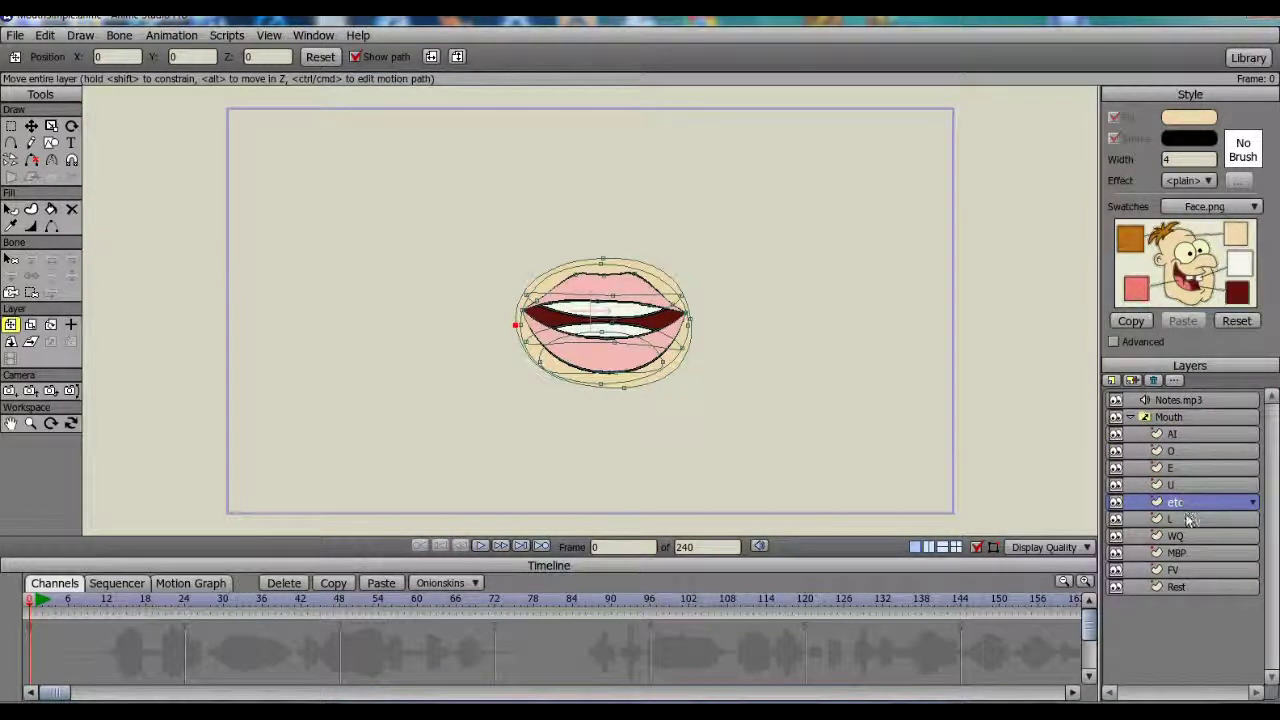
pyautogui.click(1188, 518)
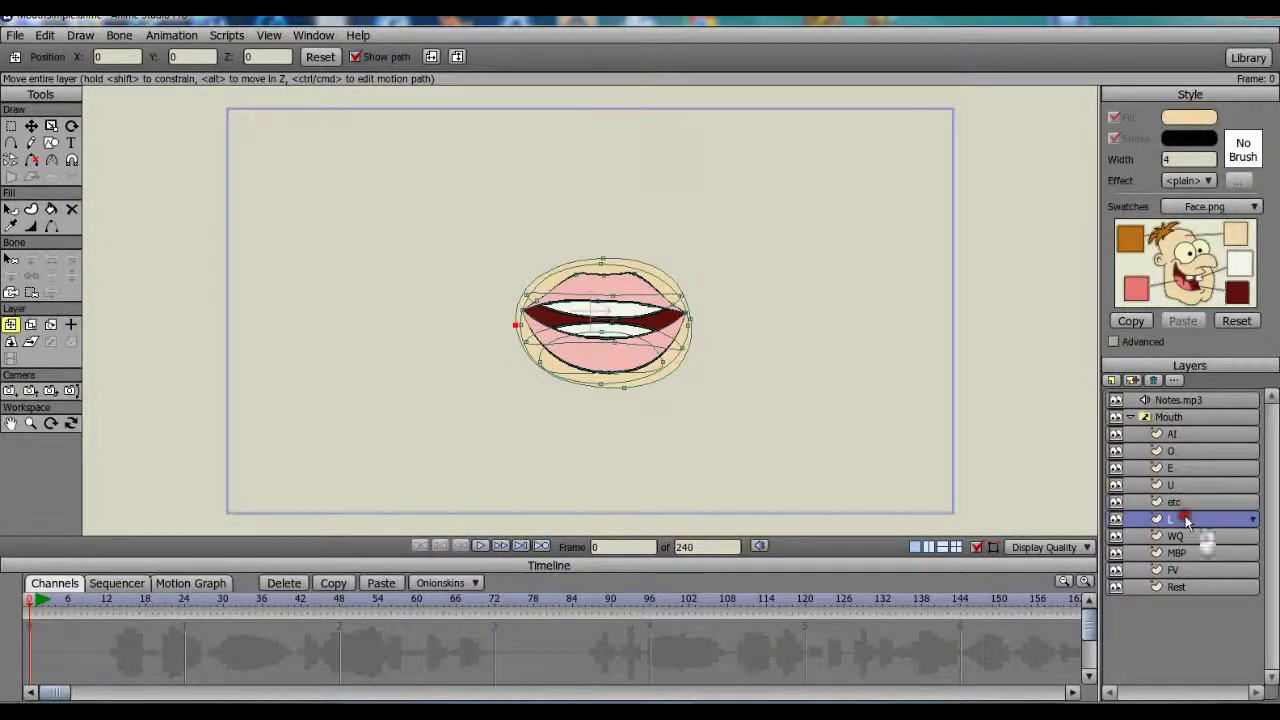
pyautogui.click(1185, 585)
pyautogui.click(1186, 570)
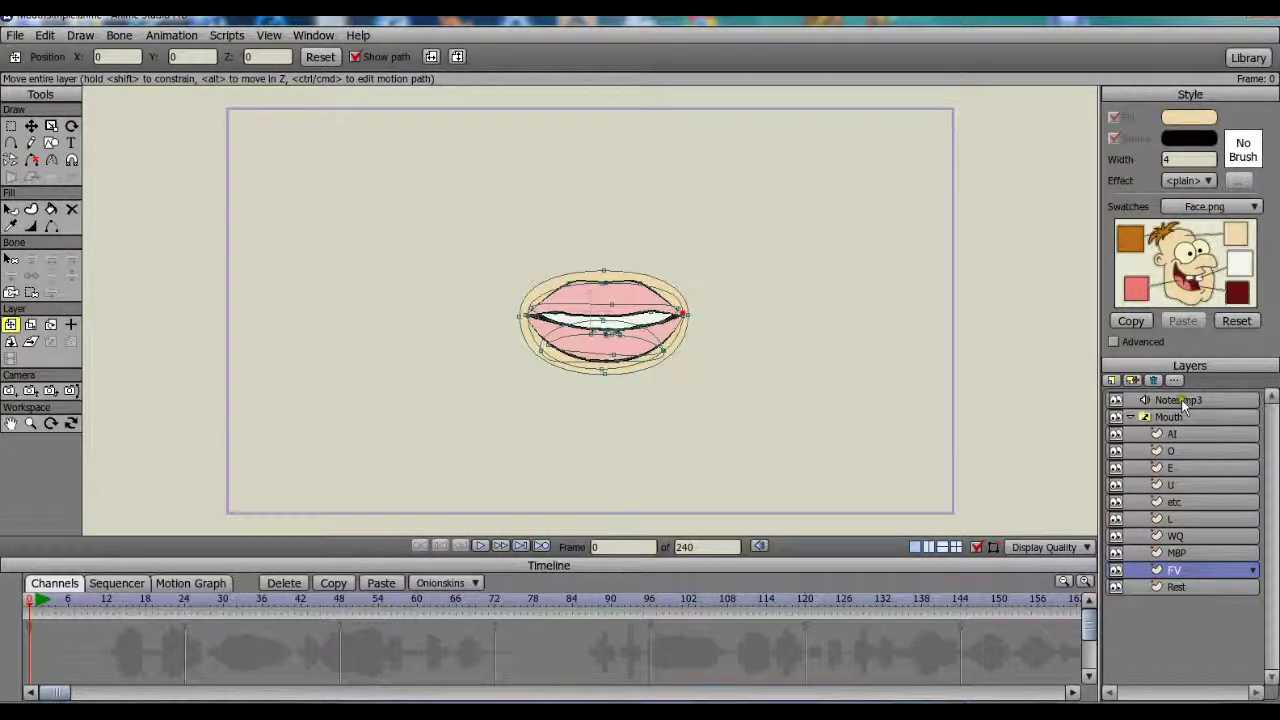
# - Set the Mouth switch layer's audio sync source to Notes.mp3 in its layer settings
pyautogui.click(1183, 401)
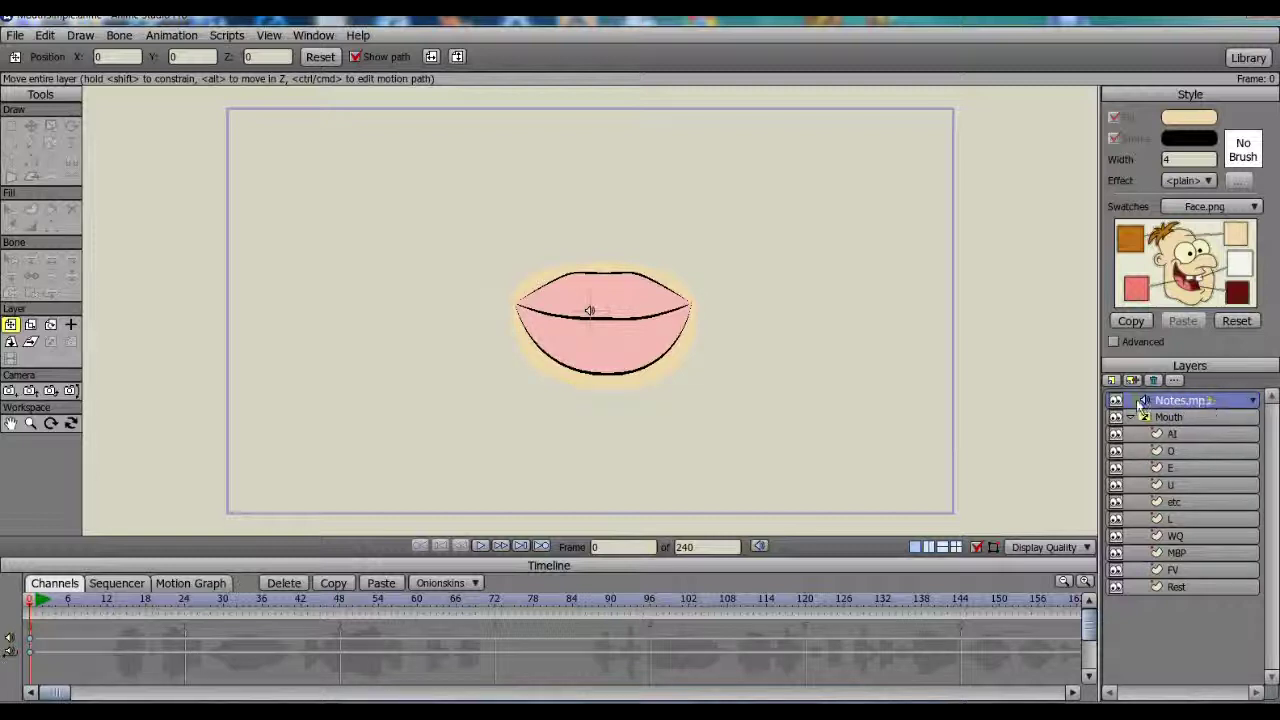
pyautogui.click(1192, 420)
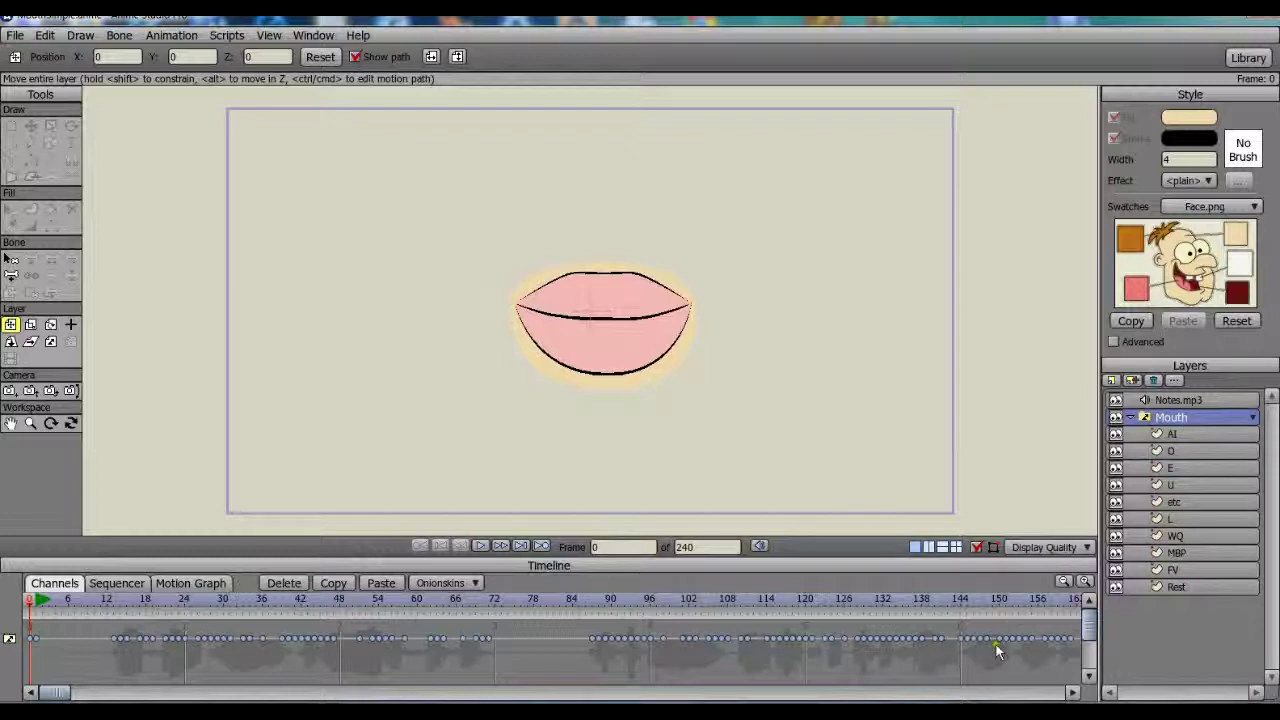
pyautogui.doubleClick(1200, 418)
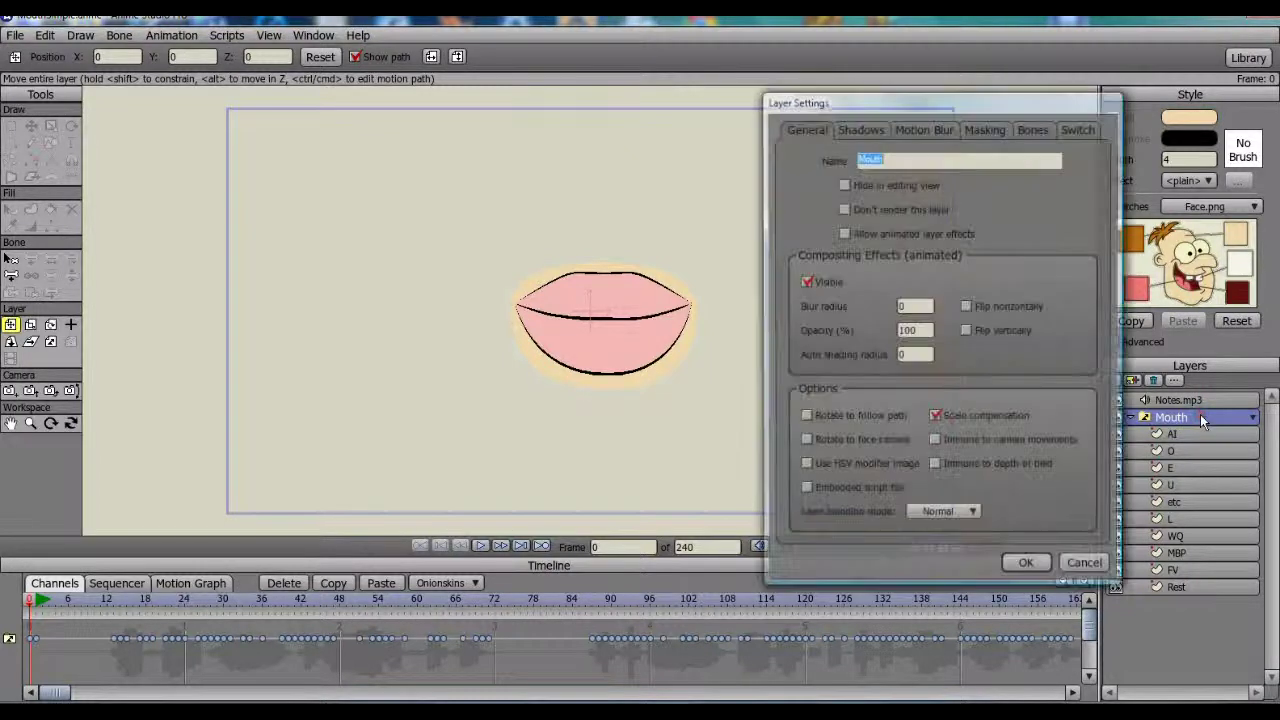
pyautogui.click(1069, 129)
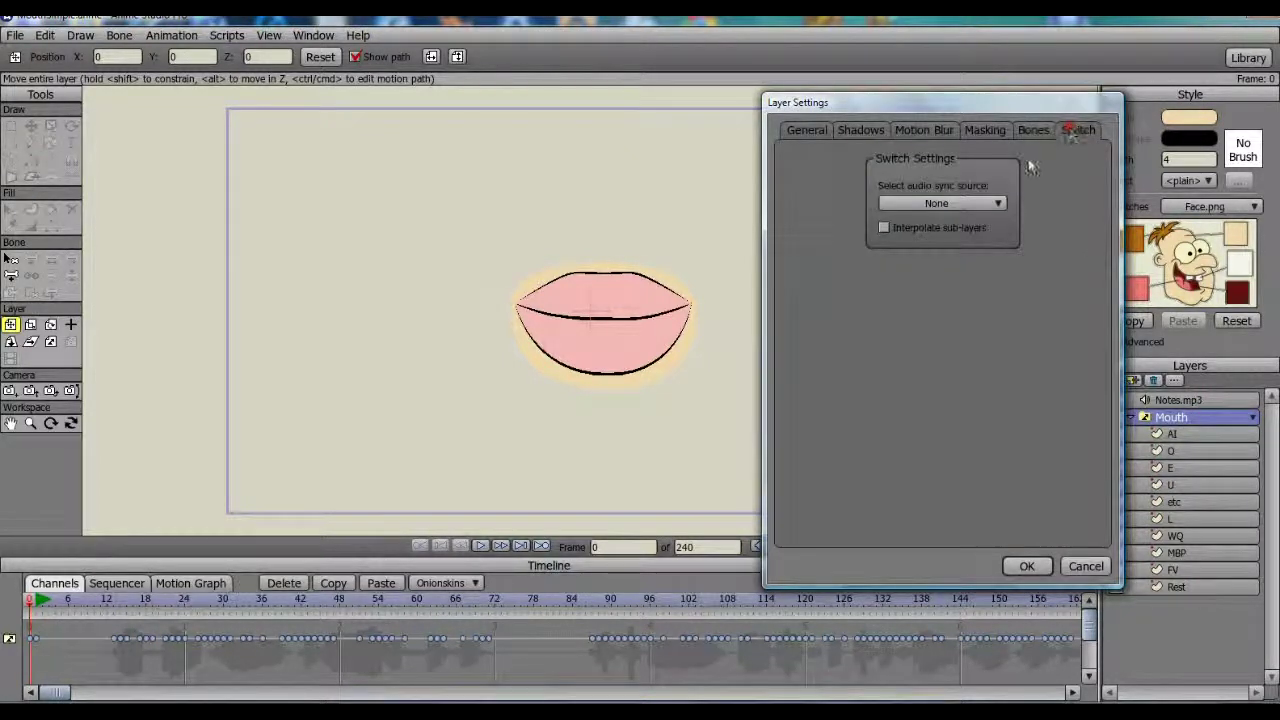
pyautogui.click(998, 204)
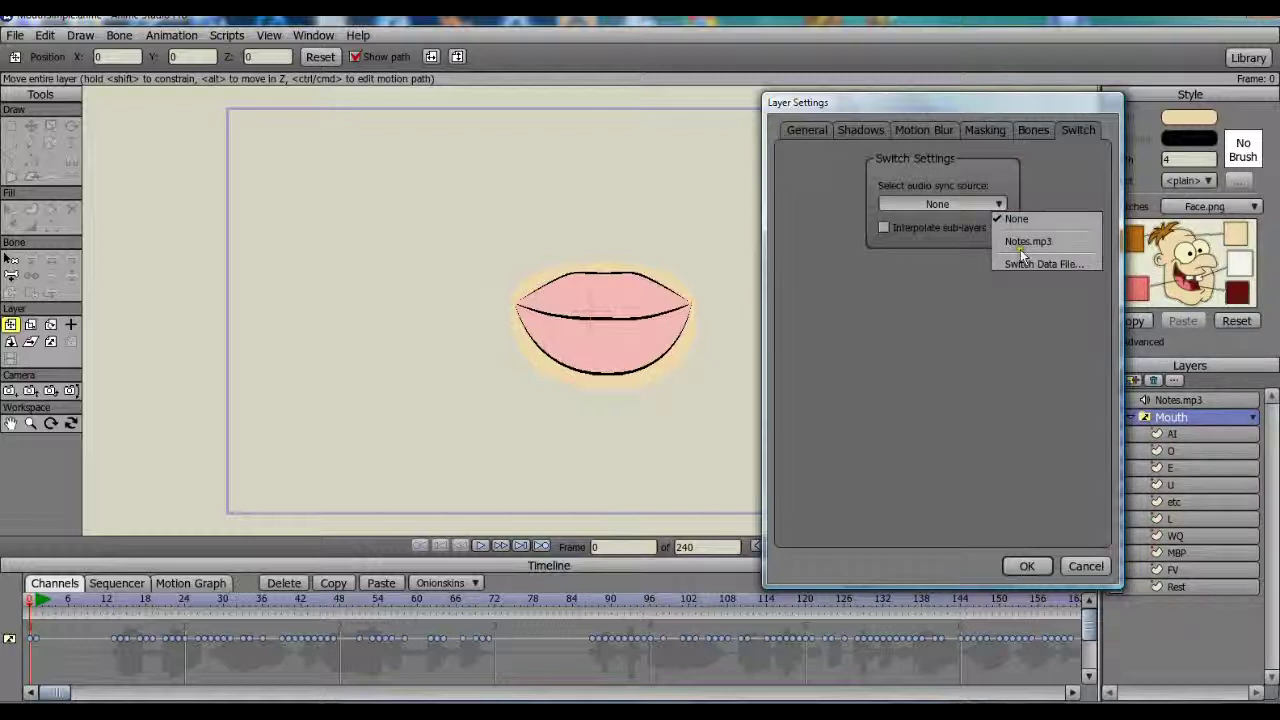
pyautogui.click(1021, 243)
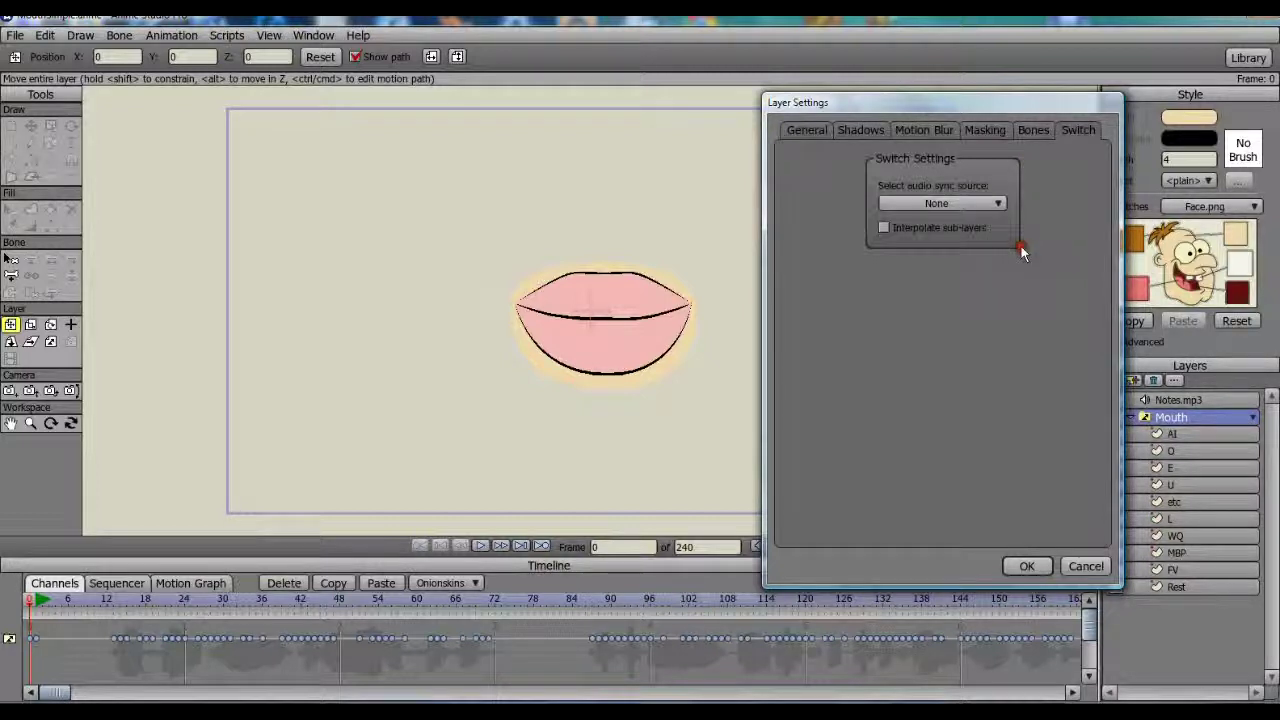
pyautogui.click(1016, 564)
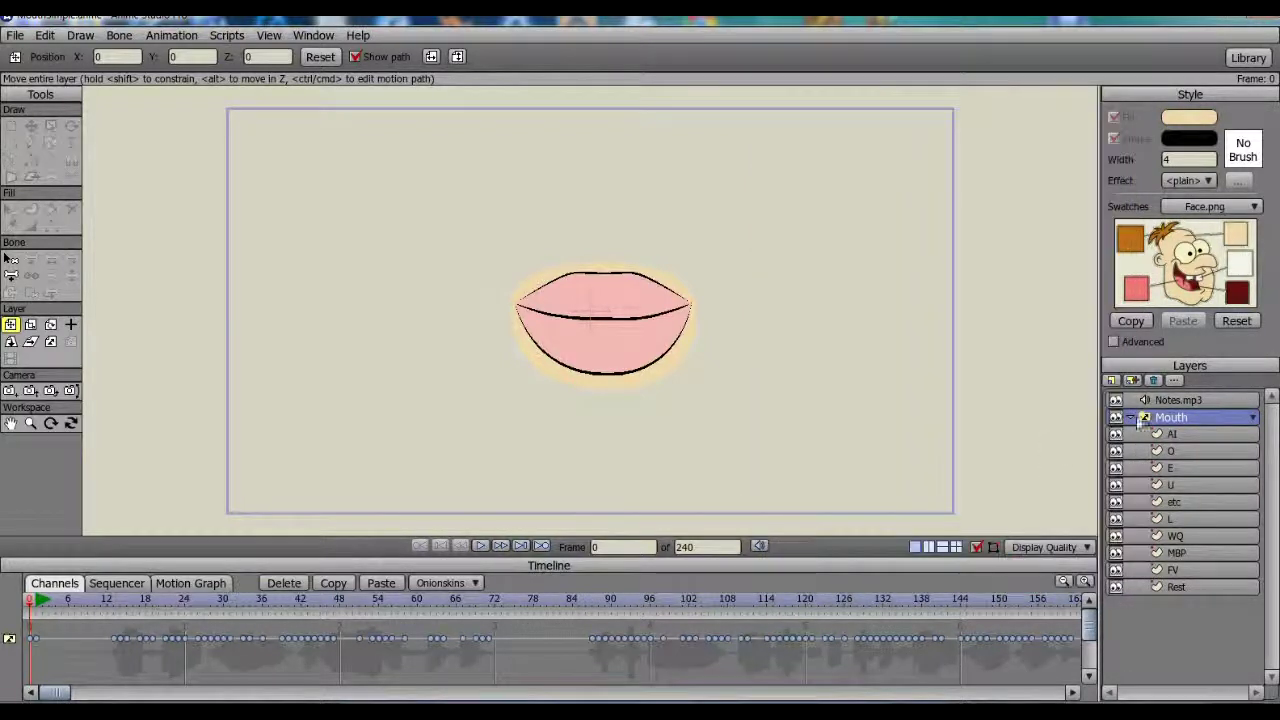
# - Re-apply Notes.mp3 as the Mouth layer's Switch audio sync source and confirm with OK
pyautogui.doubleClick(1195, 417)
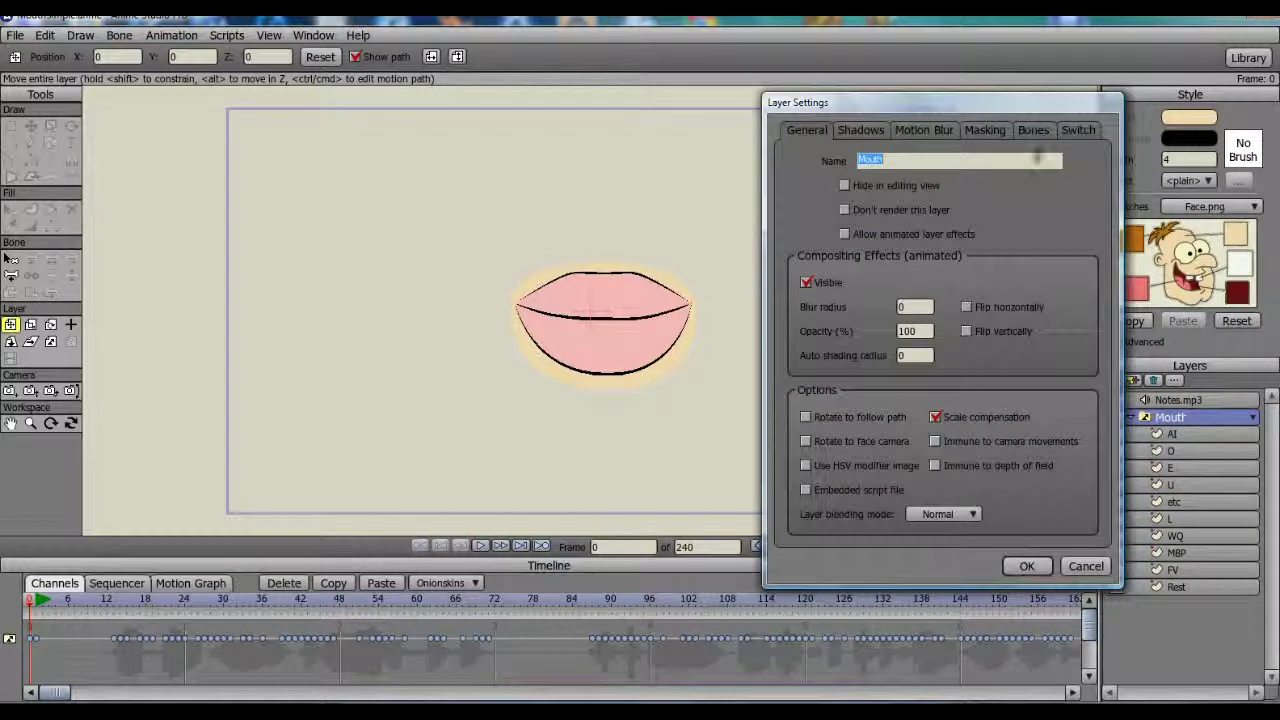
pyautogui.click(1066, 131)
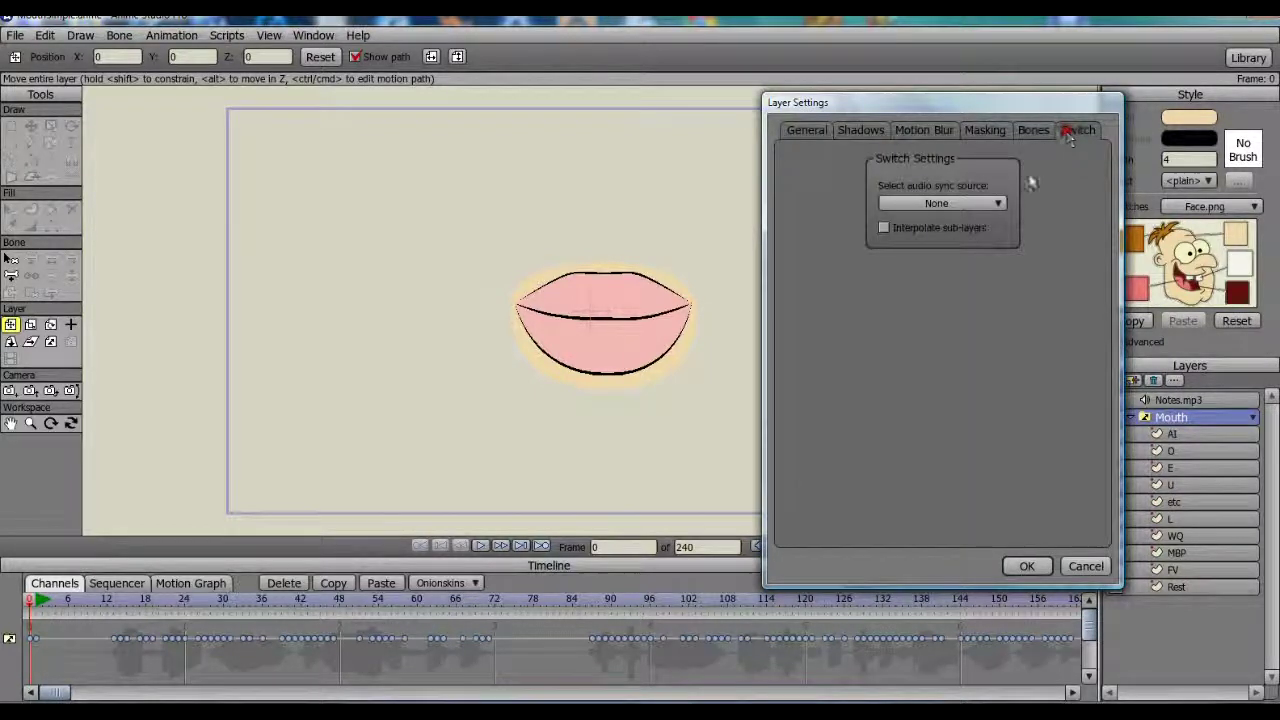
pyautogui.click(995, 205)
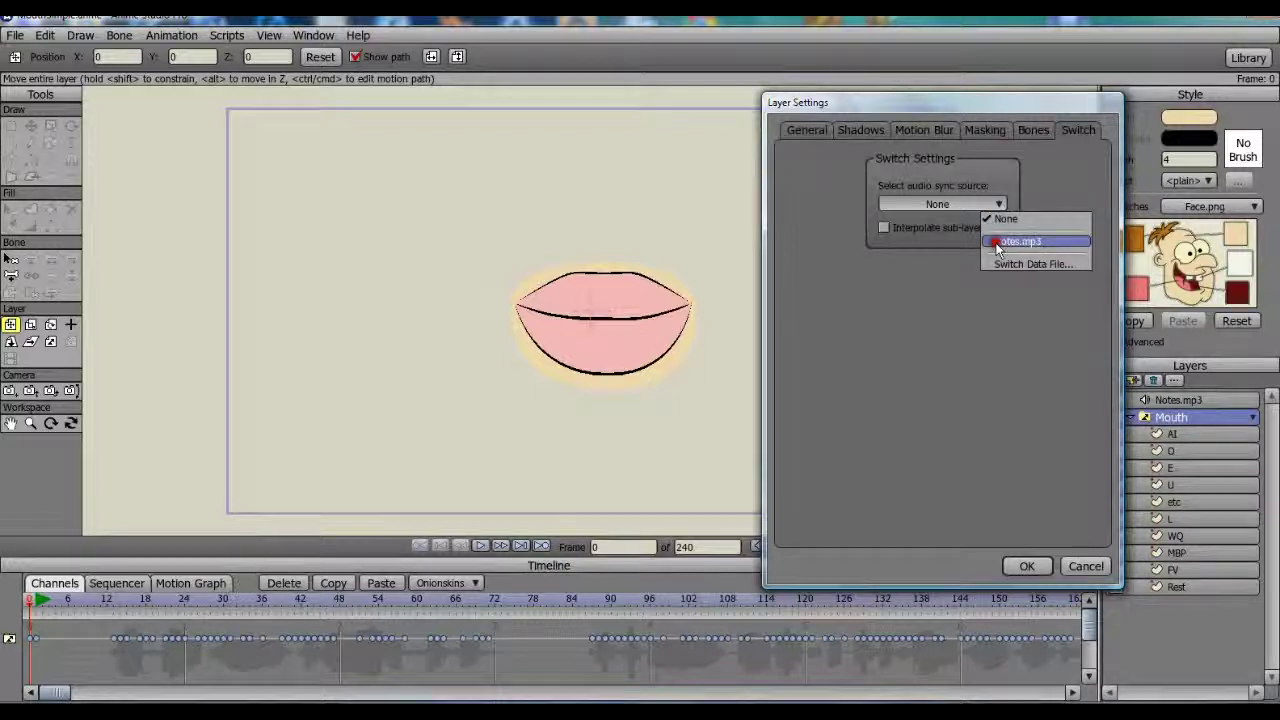
pyautogui.click(997, 248)
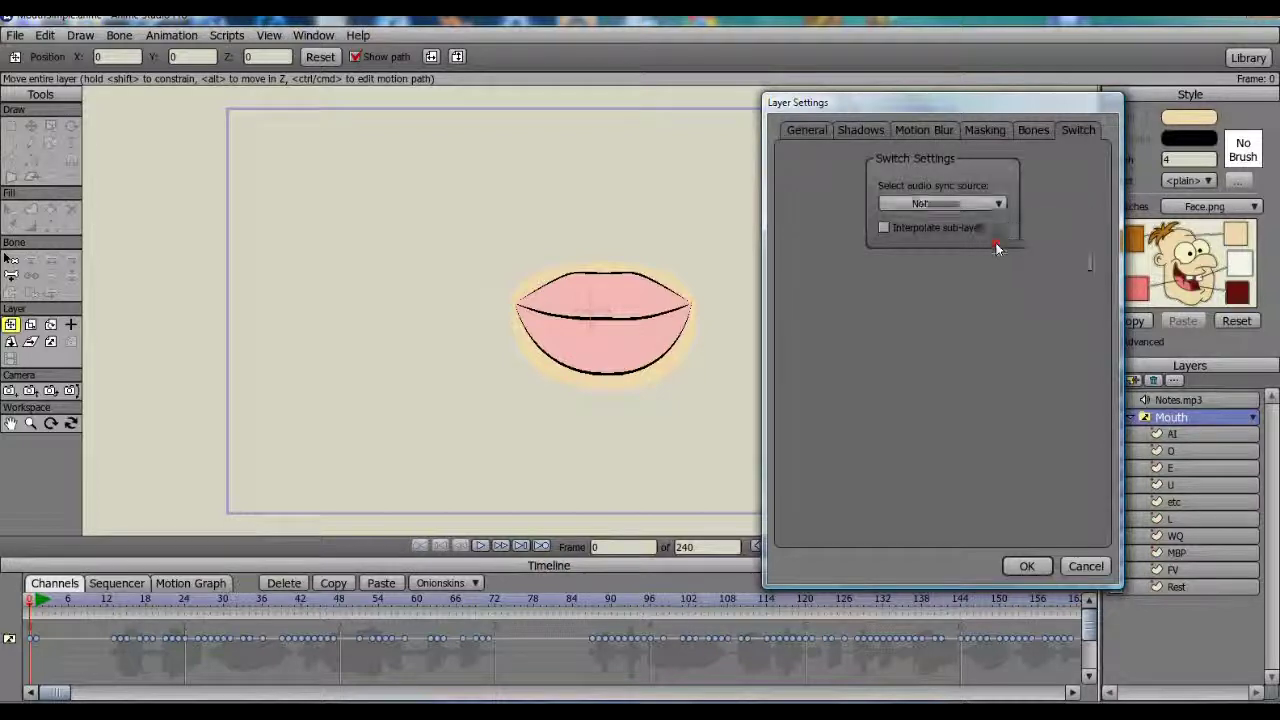
pyautogui.click(1024, 567)
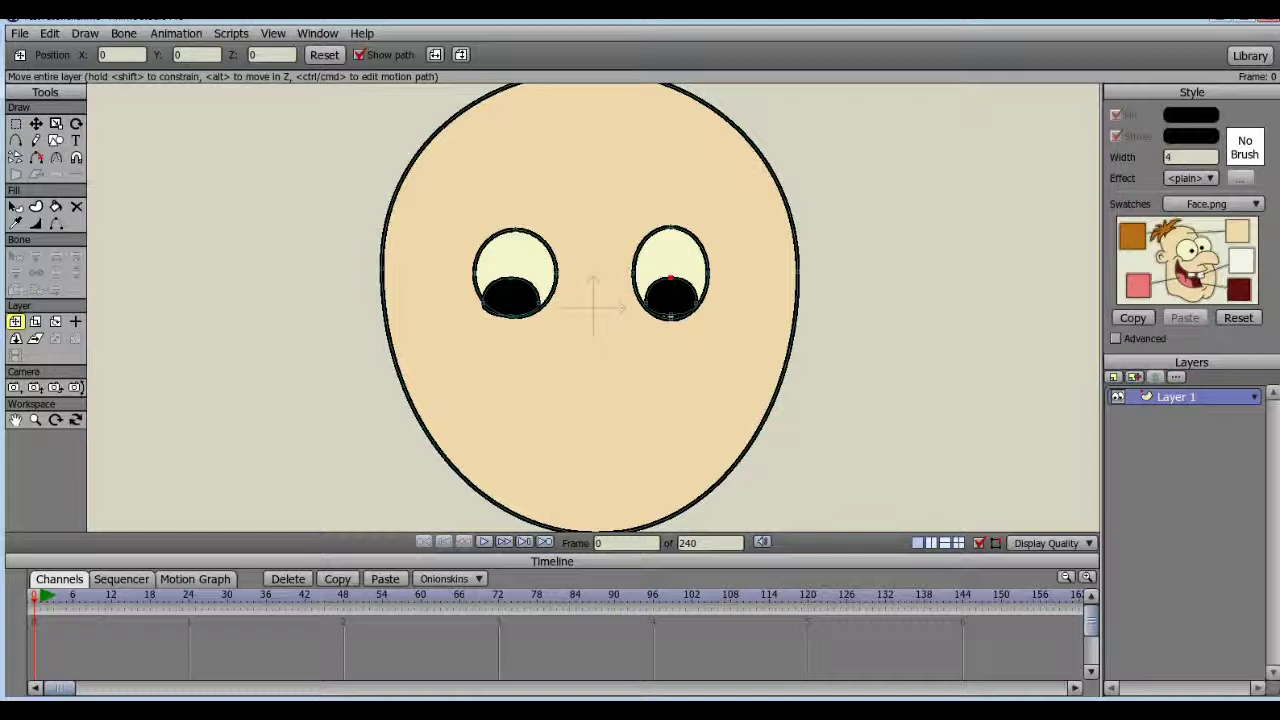
# - Import the MouthTutorialPt3 Anime Studio object from the Mouths folder via File > Import
pyautogui.click(20, 34)
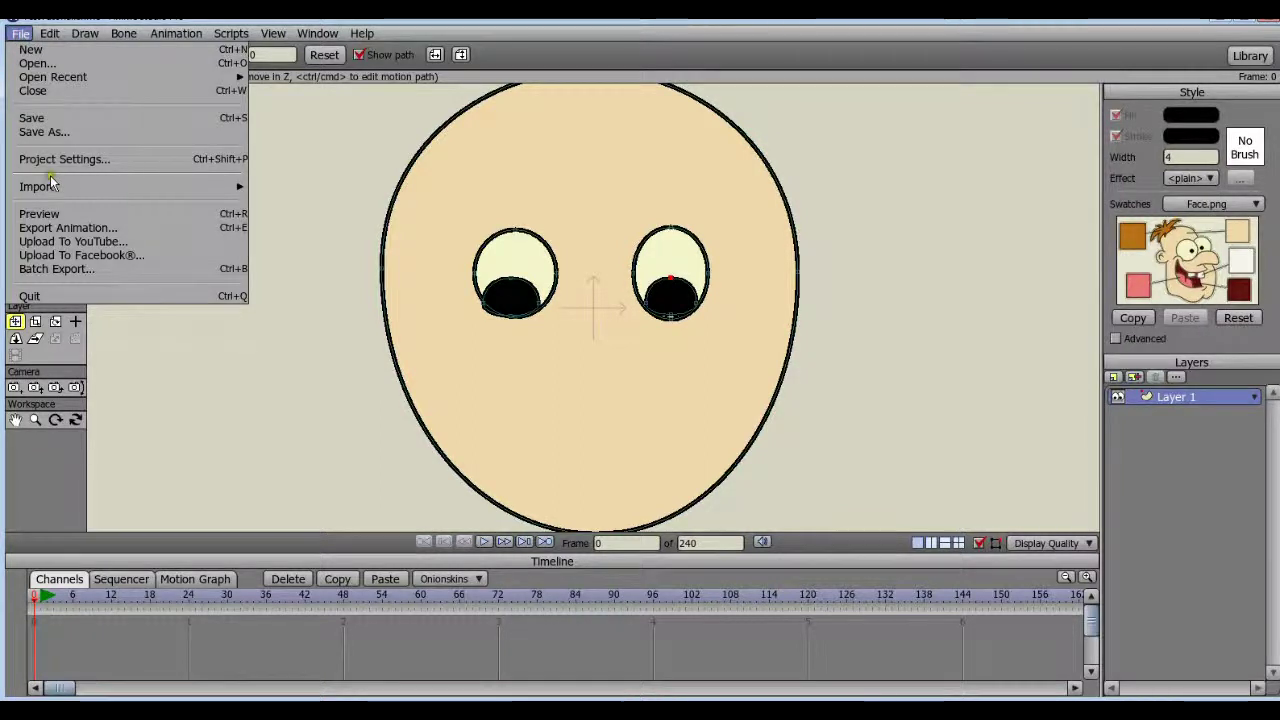
pyautogui.moveTo(57, 190)
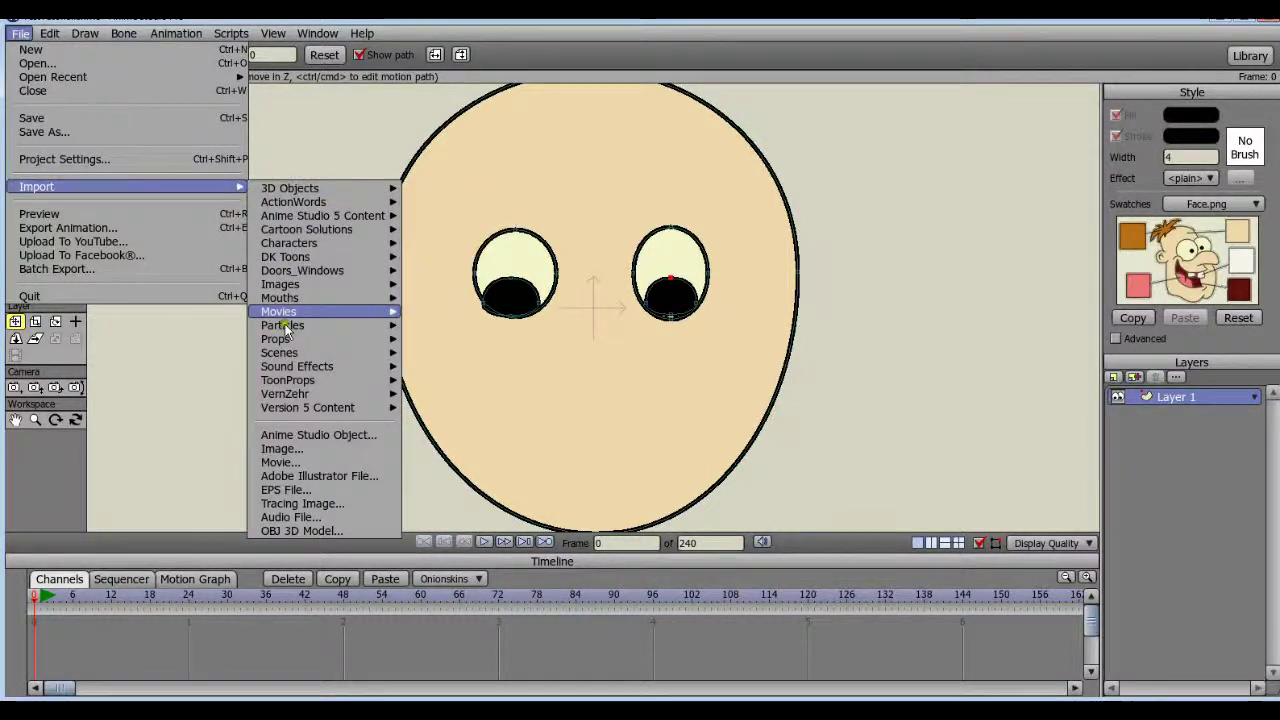
pyautogui.moveTo(299, 388)
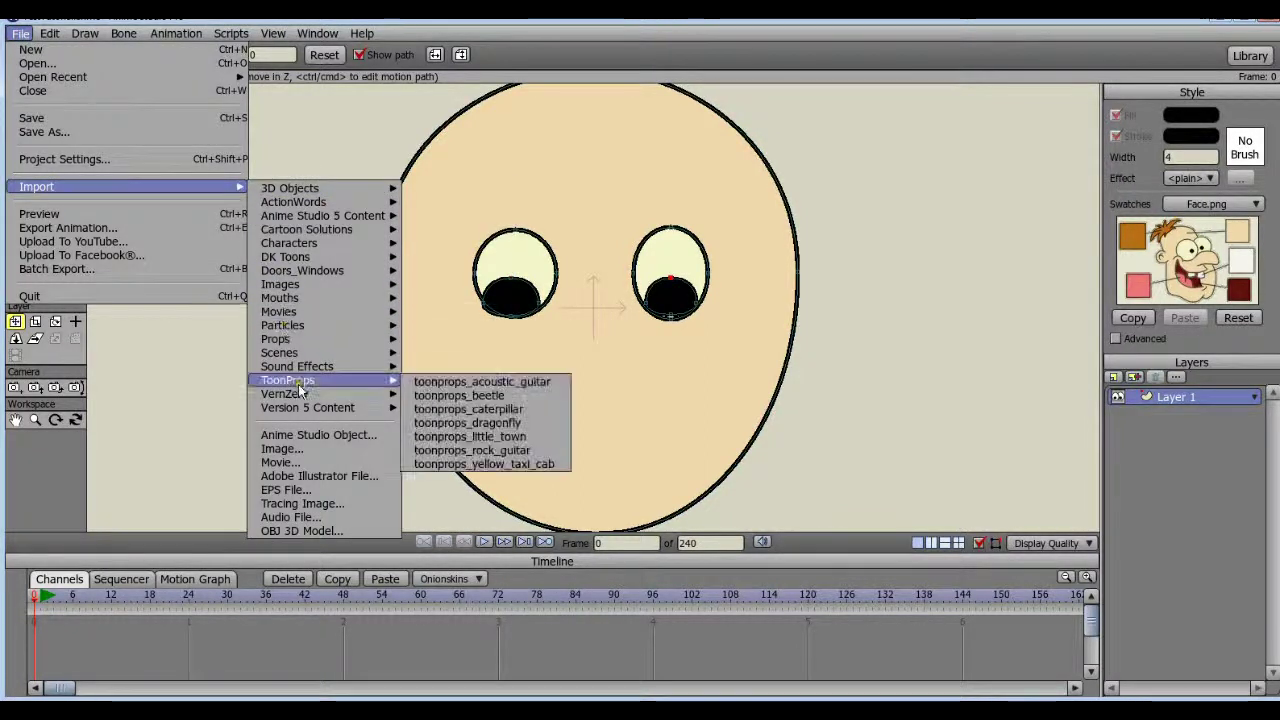
pyautogui.click(310, 435)
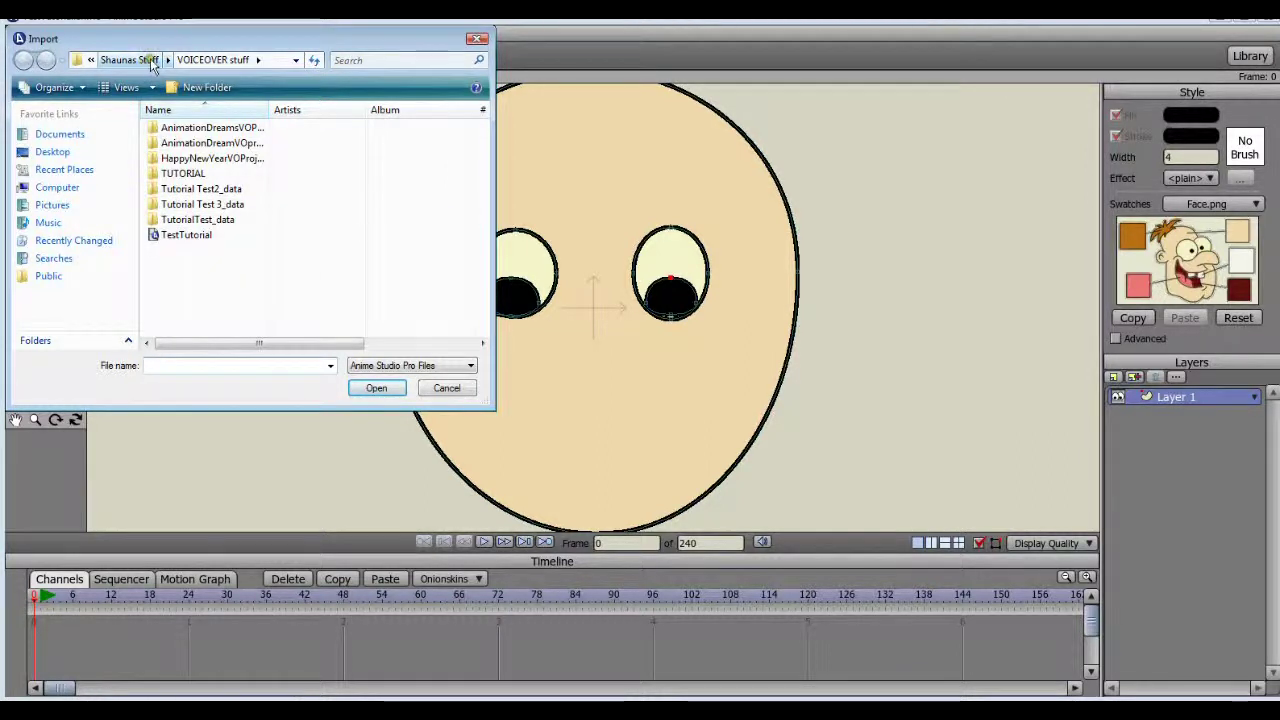
pyautogui.click(90, 187)
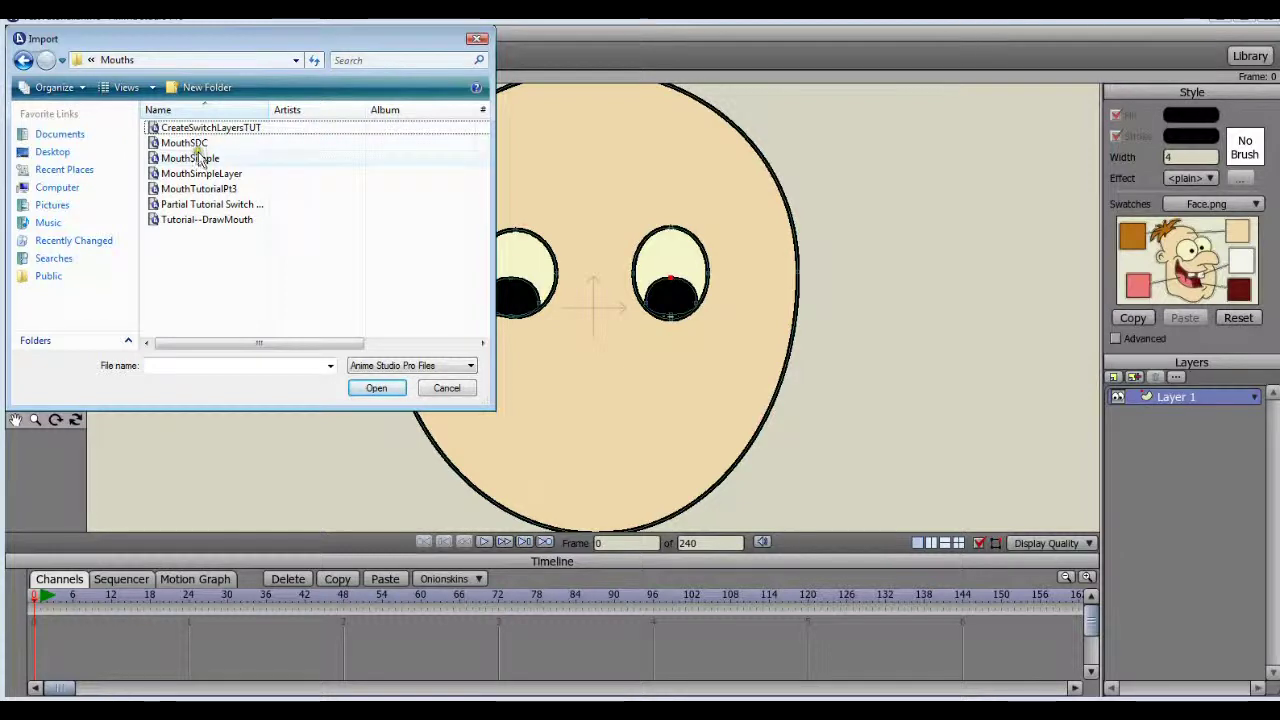
pyautogui.doubleClick(208, 188)
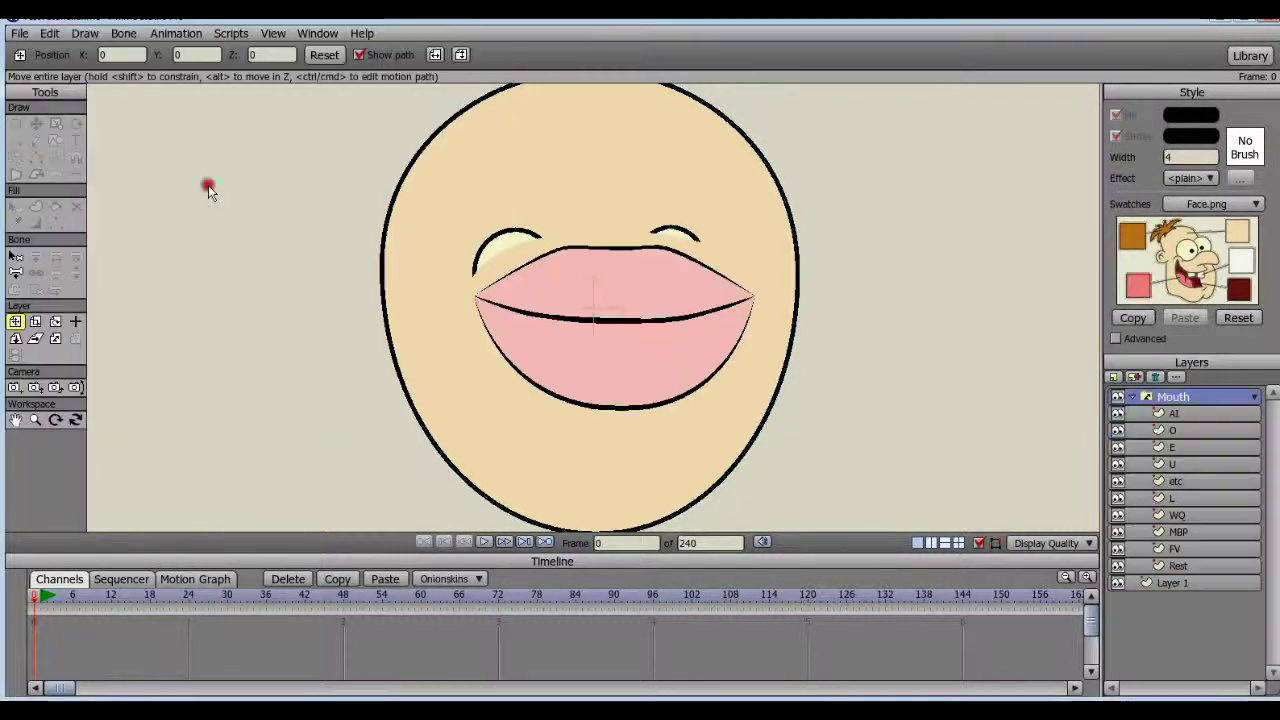
# - Shrink the Mouth layer to about half size and move it down below the eyes
pyautogui.click(36, 322)
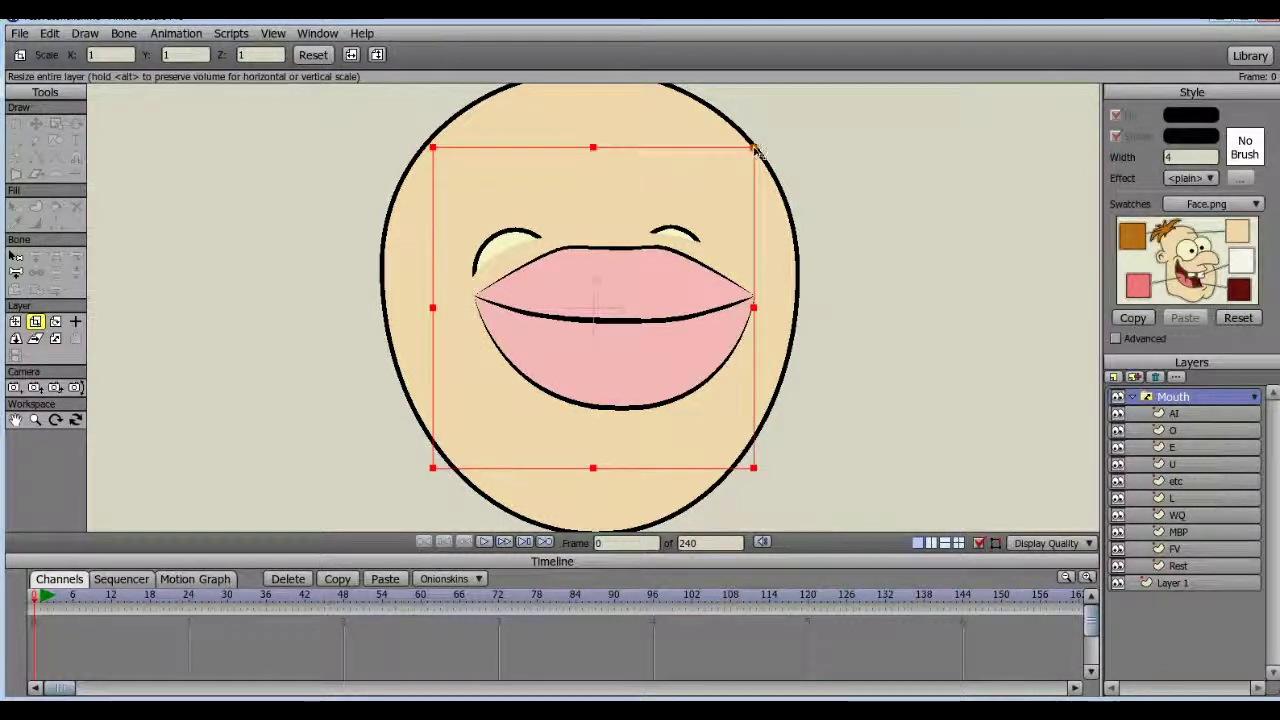
pyautogui.moveTo(757, 150); pyautogui.dragTo(690, 247)
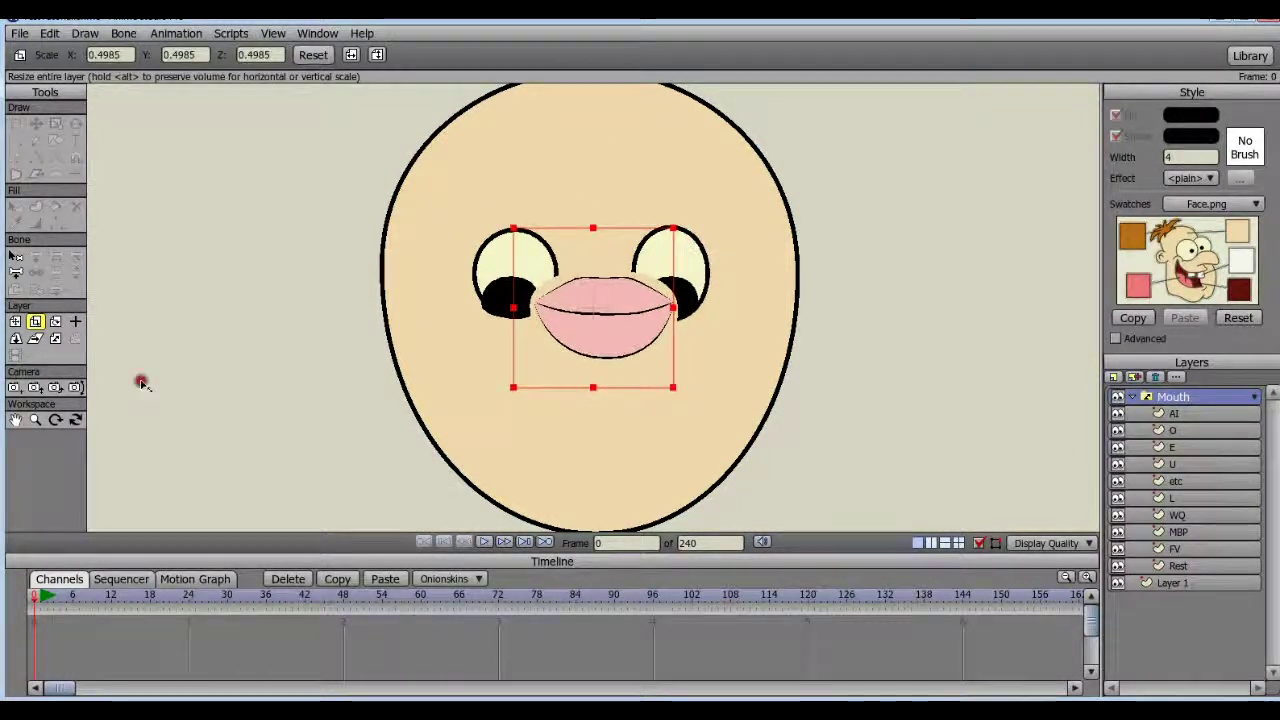
pyautogui.click(15, 321)
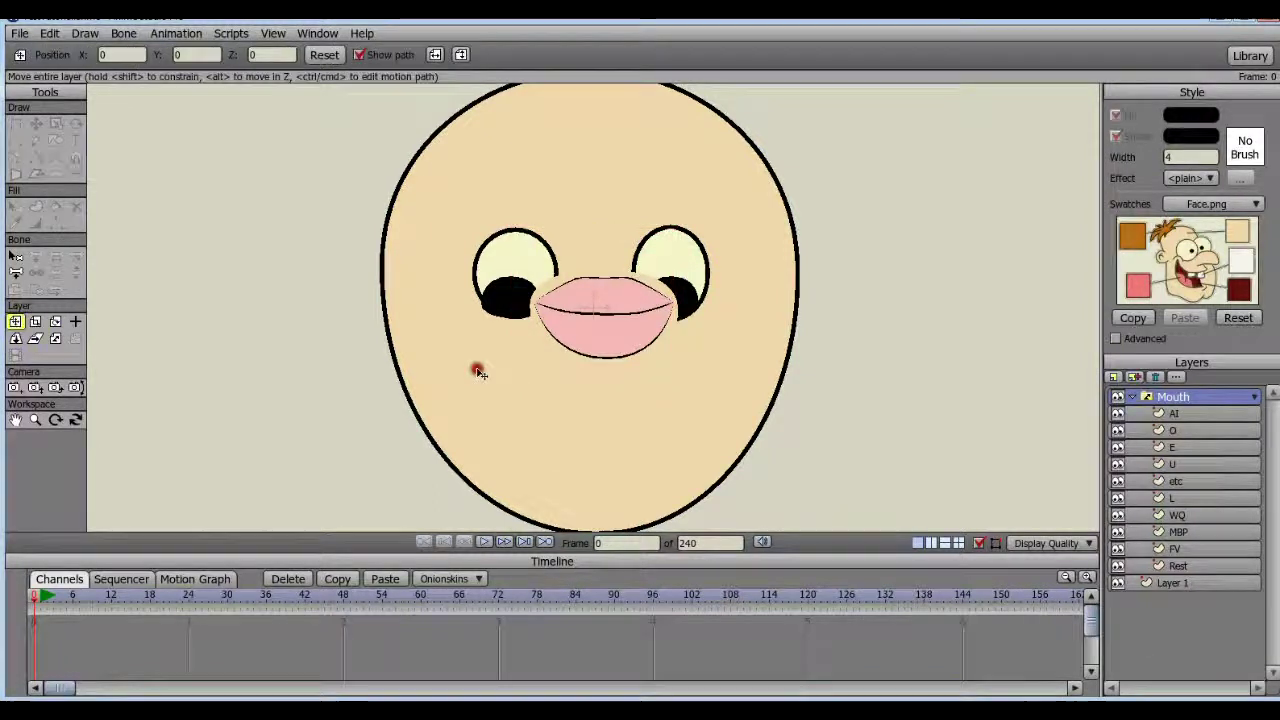
pyautogui.moveTo(612, 337); pyautogui.dragTo(602, 412)
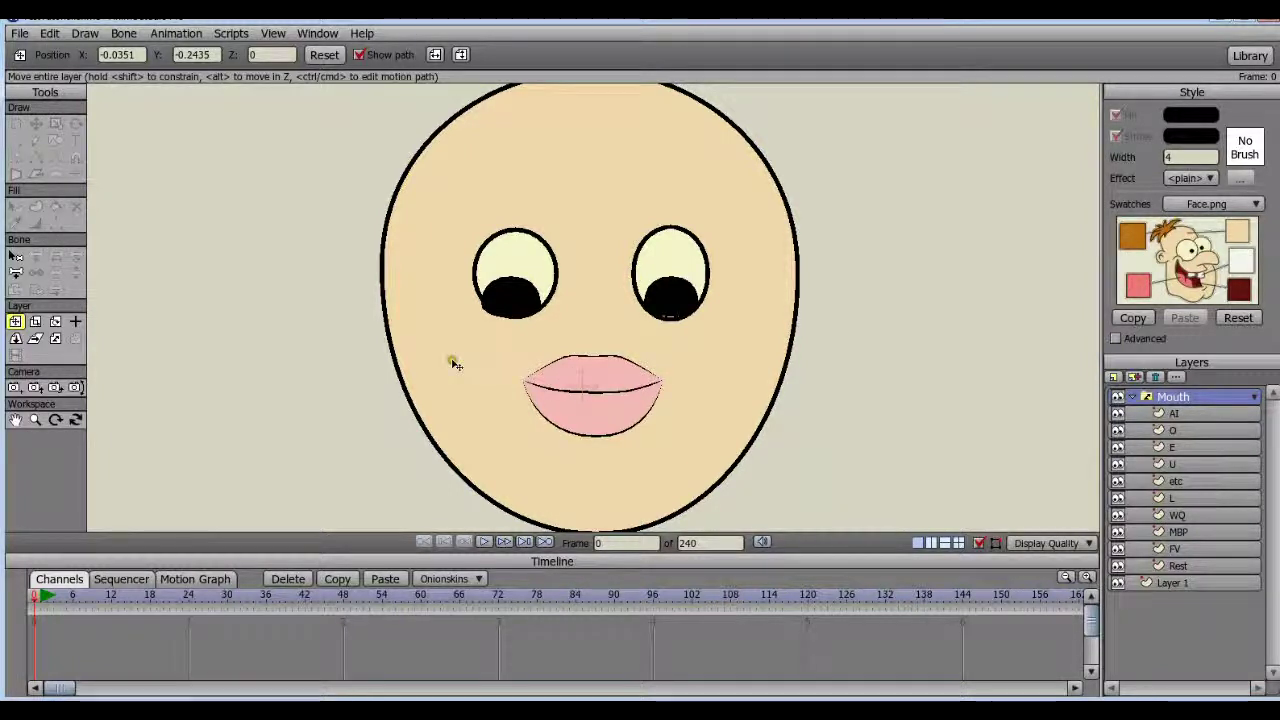
# - Import Notes.mp3 from Music > personal folder > VOICEOVER stuff as an audio layer
pyautogui.click(21, 35)
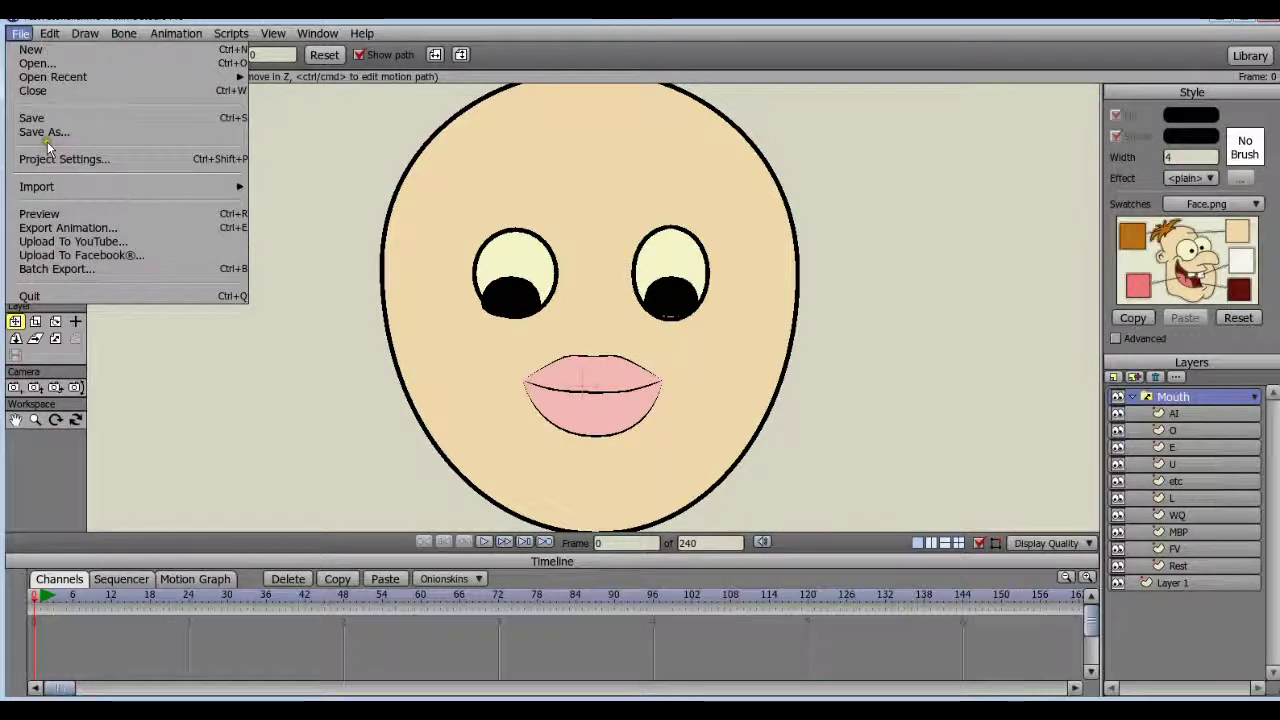
pyautogui.moveTo(56, 186)
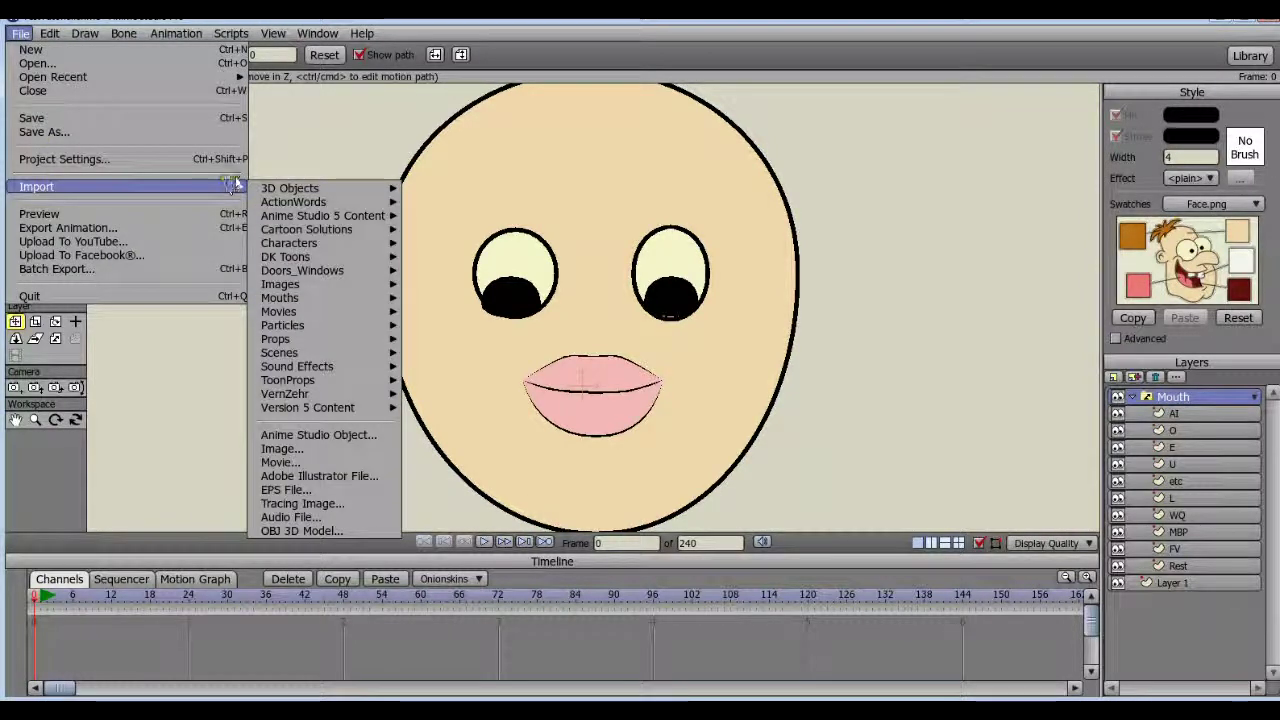
pyautogui.moveTo(306, 370)
pyautogui.moveTo(300, 407)
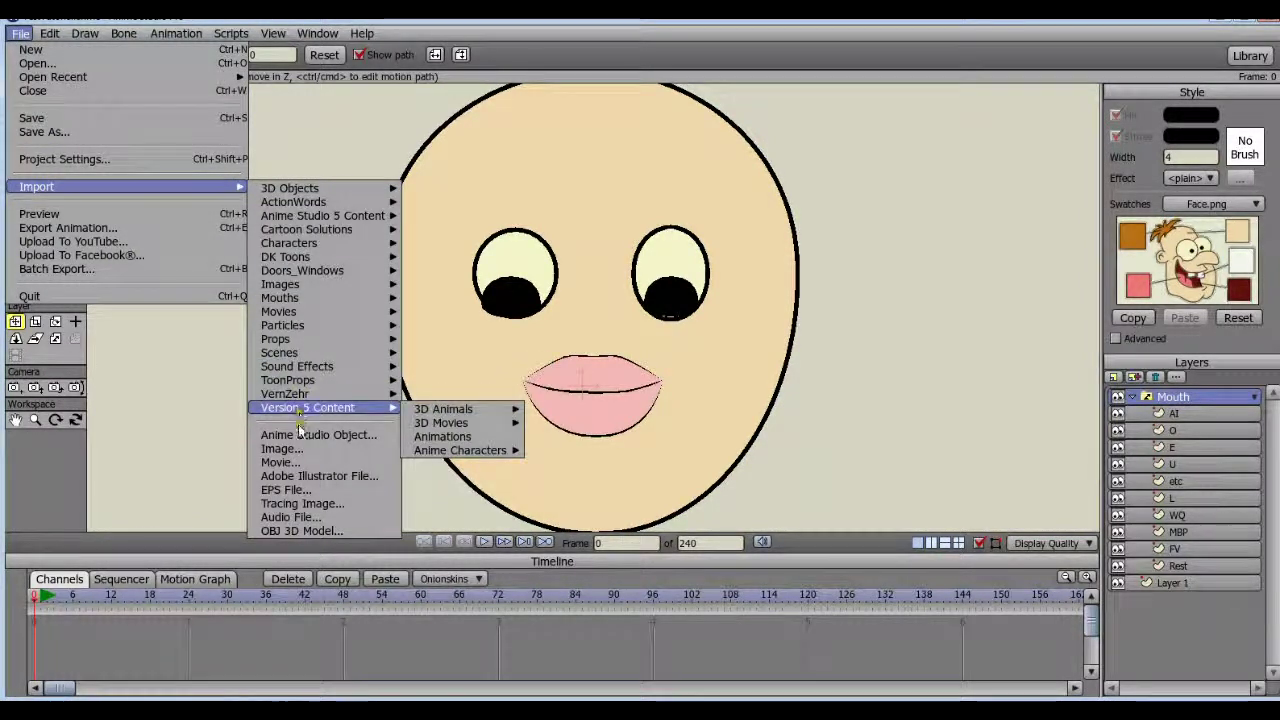
pyautogui.click(304, 516)
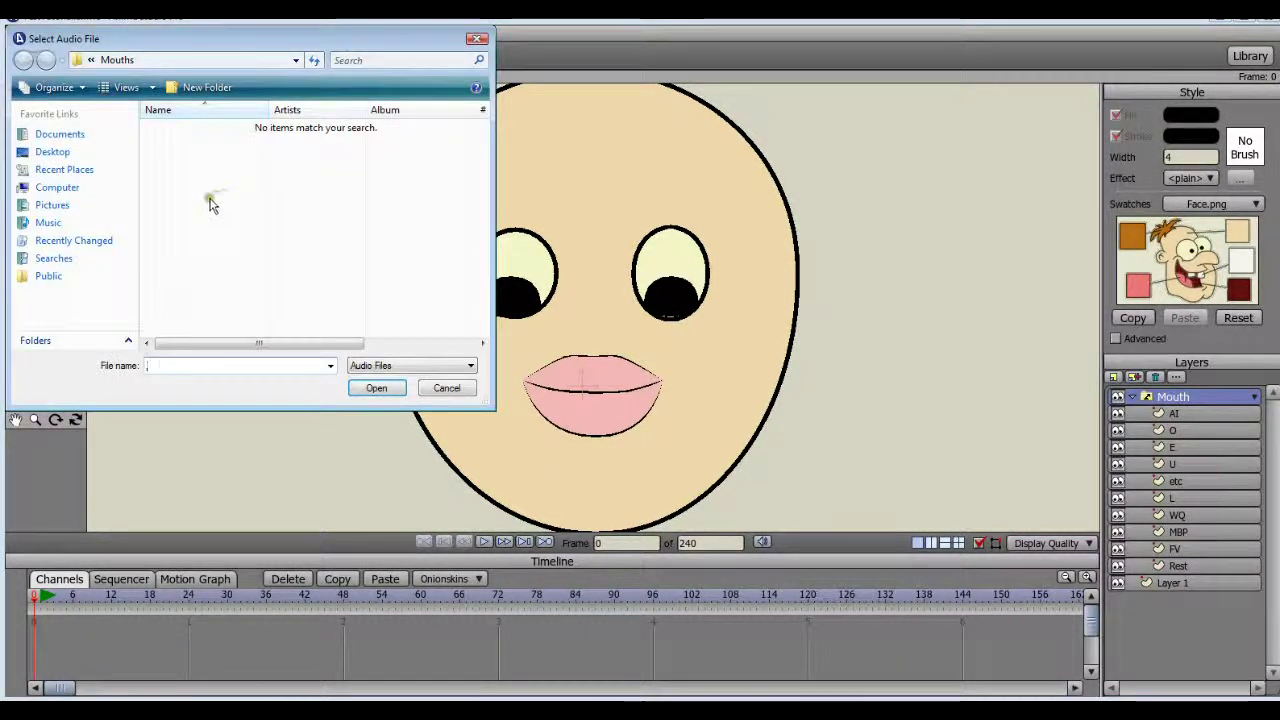
pyautogui.click(52, 226)
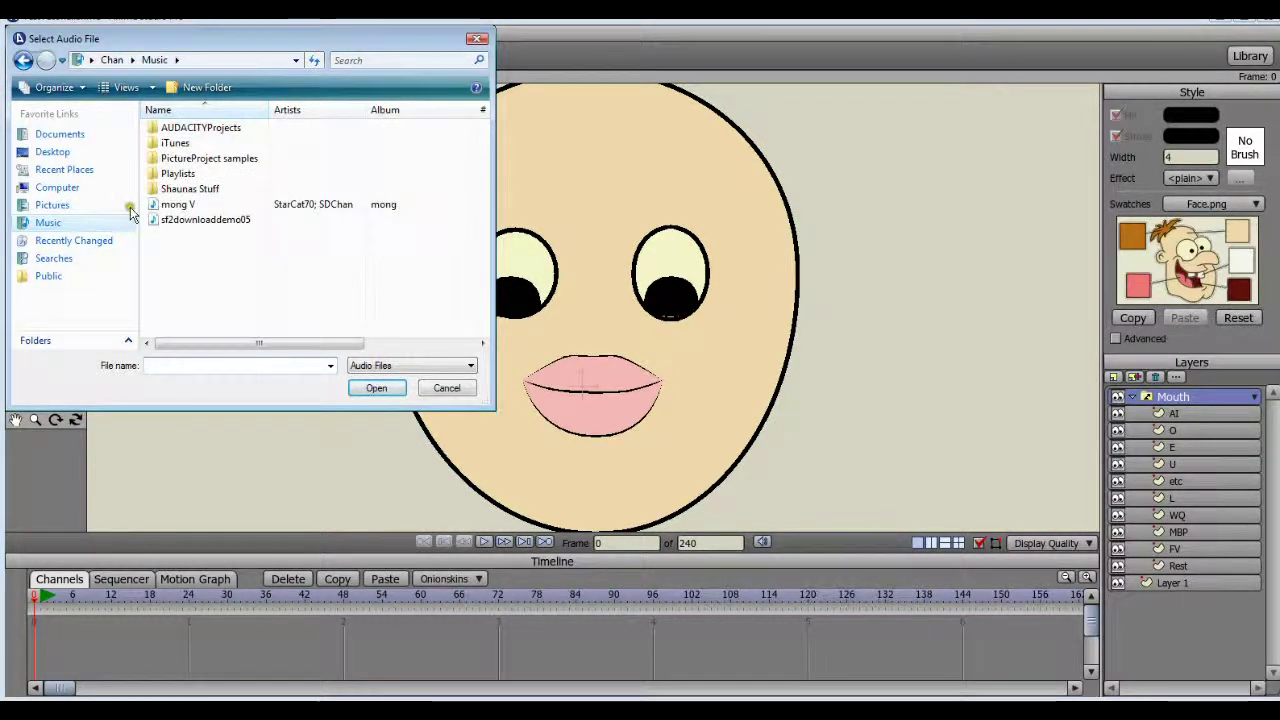
pyautogui.doubleClick(192, 190)
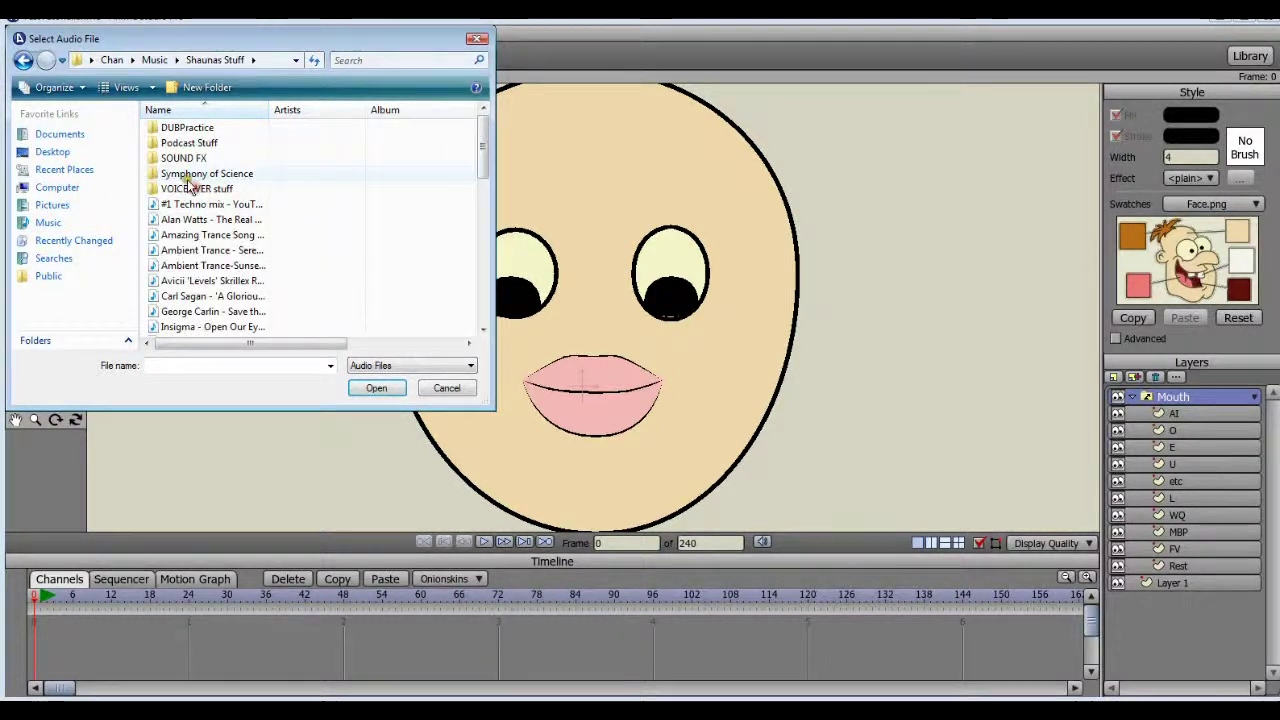
pyautogui.doubleClick(195, 190)
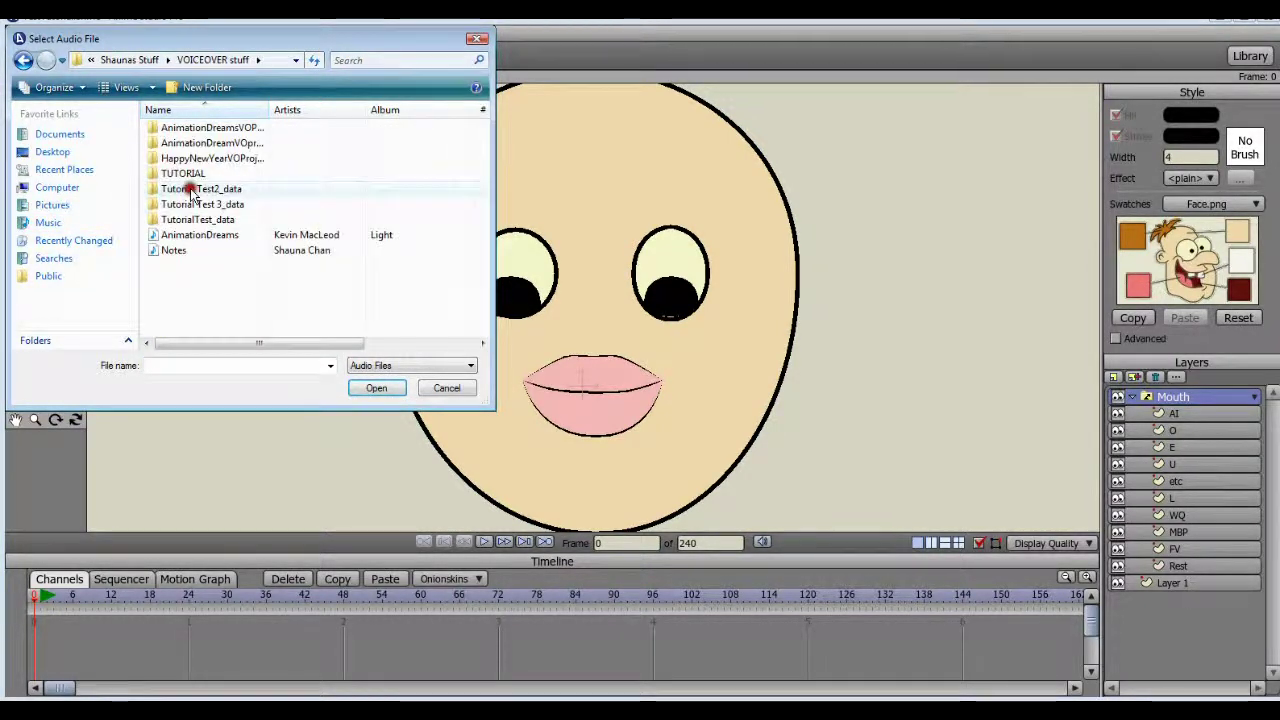
pyautogui.doubleClick(174, 250)
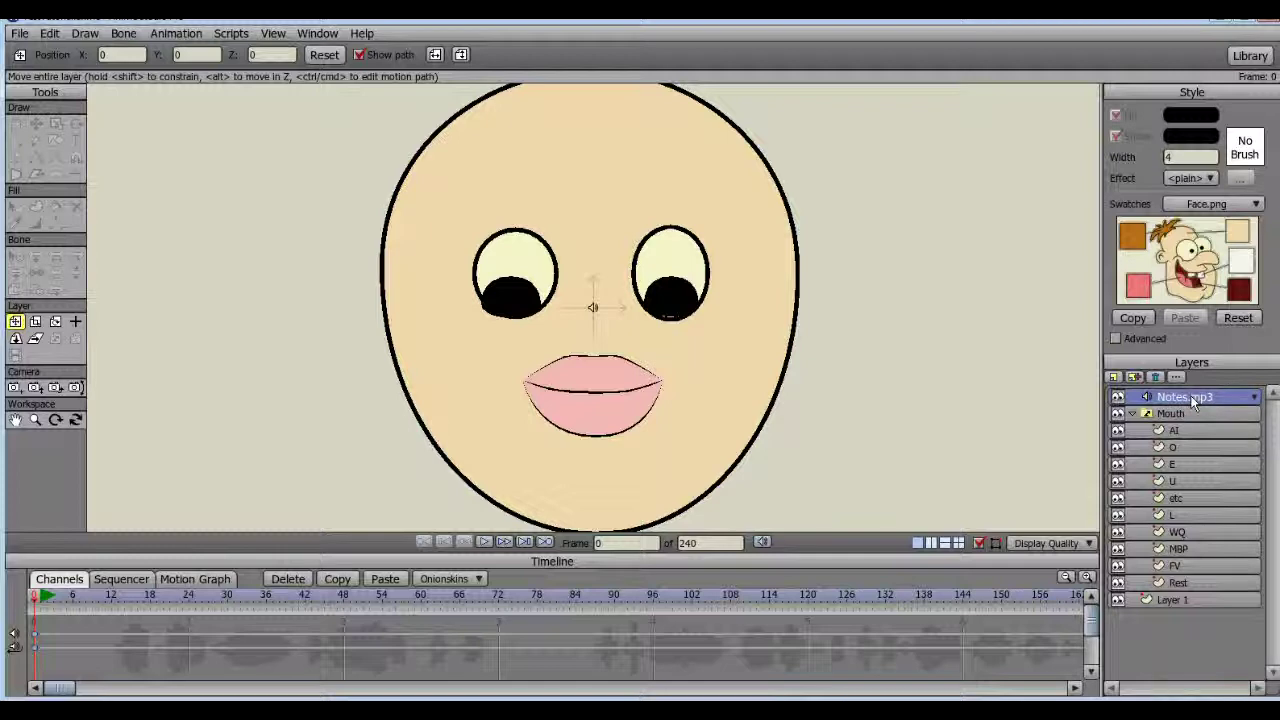
# - View the Audio tab of the Notes.mp3 layer settings, including its lip-sync text, then close it
pyautogui.doubleClick(1190, 398)
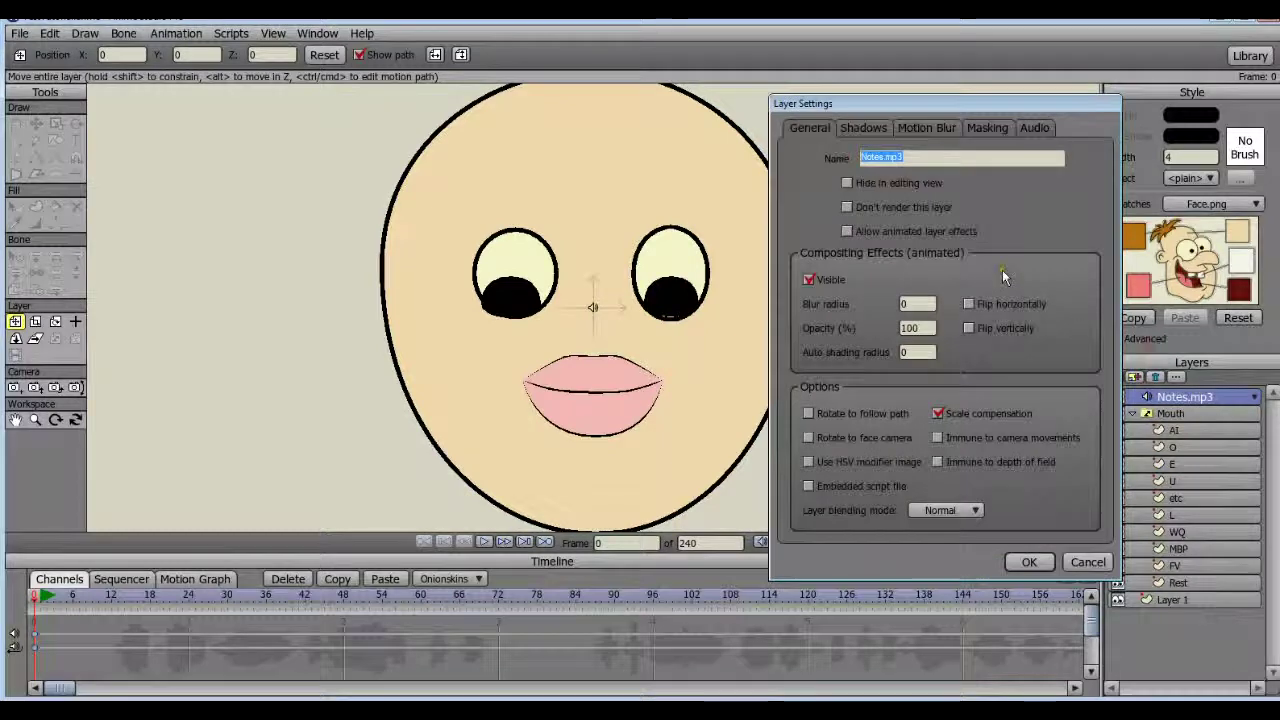
pyautogui.click(1040, 130)
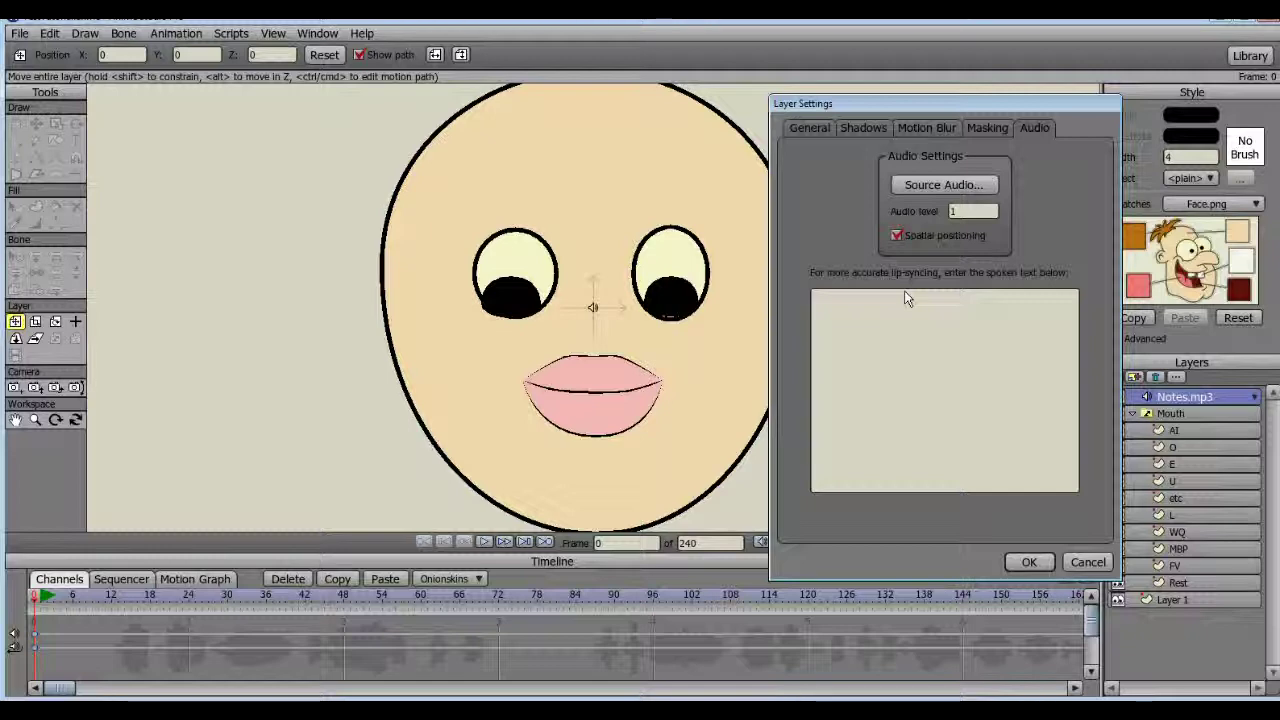
pyautogui.click(1030, 563)
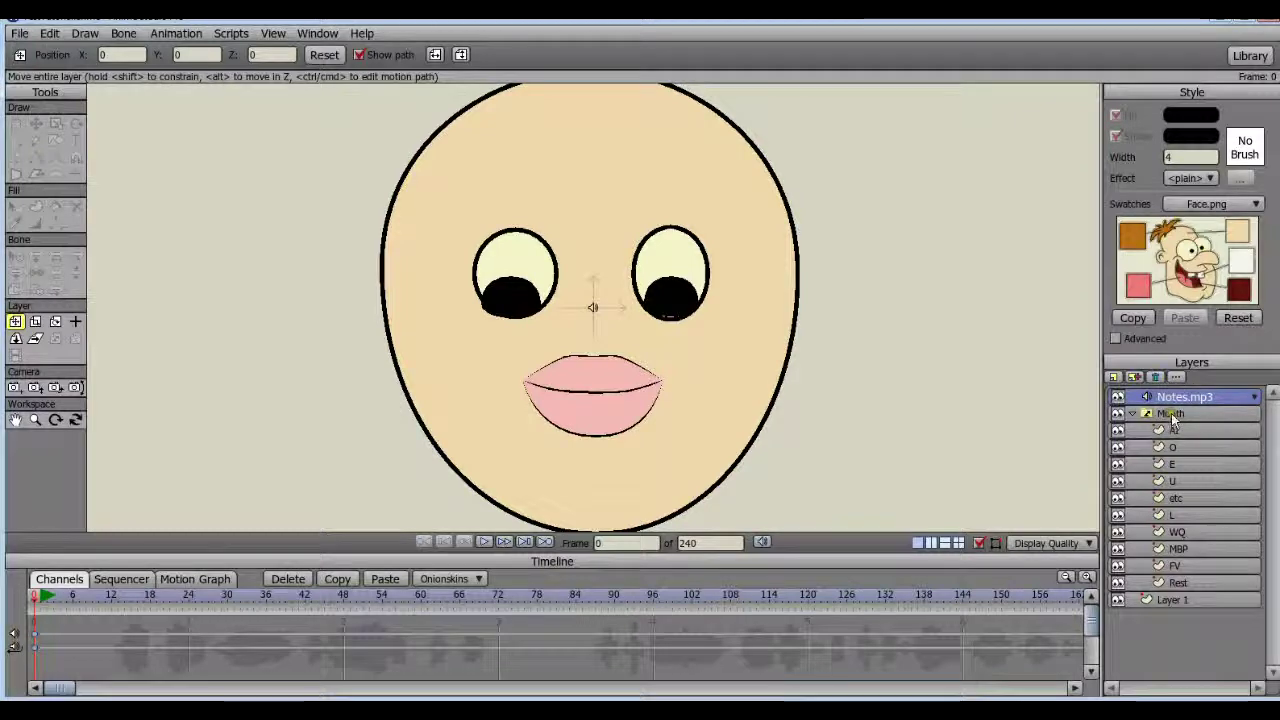
# - Set the Mouth layer's Switch audio sync source to Notes.mp3 and apply it
pyautogui.doubleClick(1171, 413)
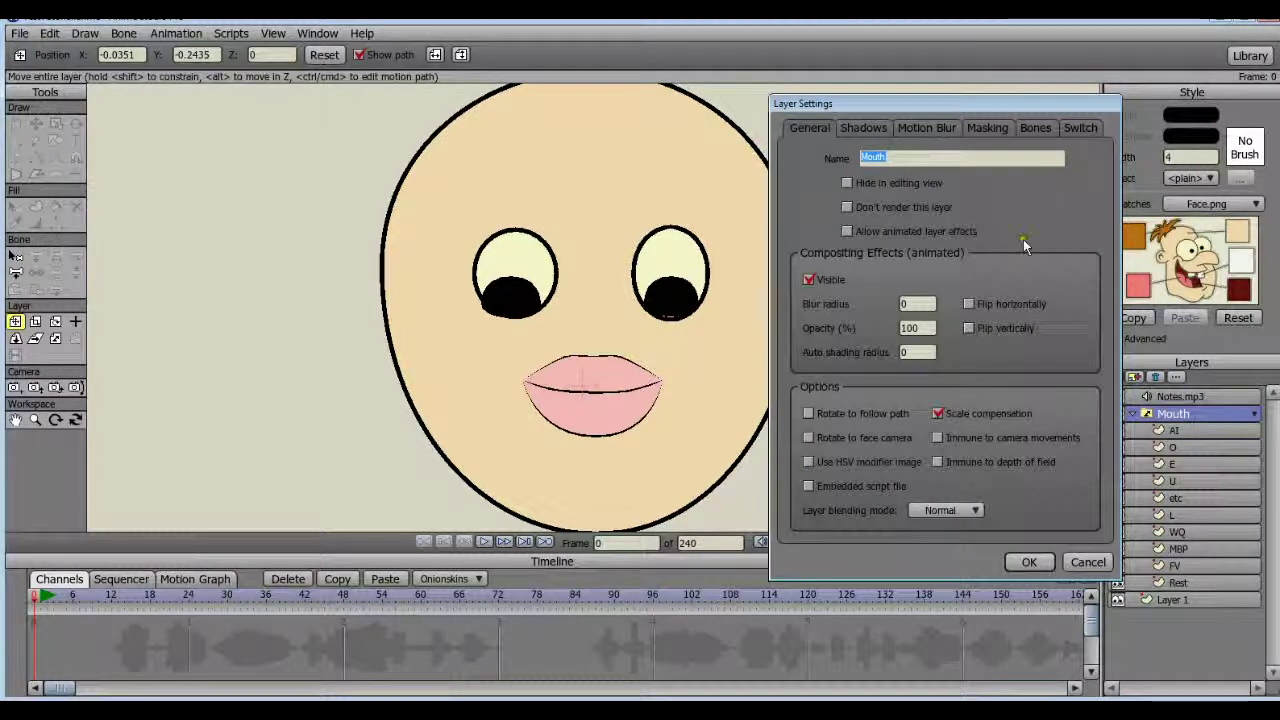
pyautogui.click(1076, 128)
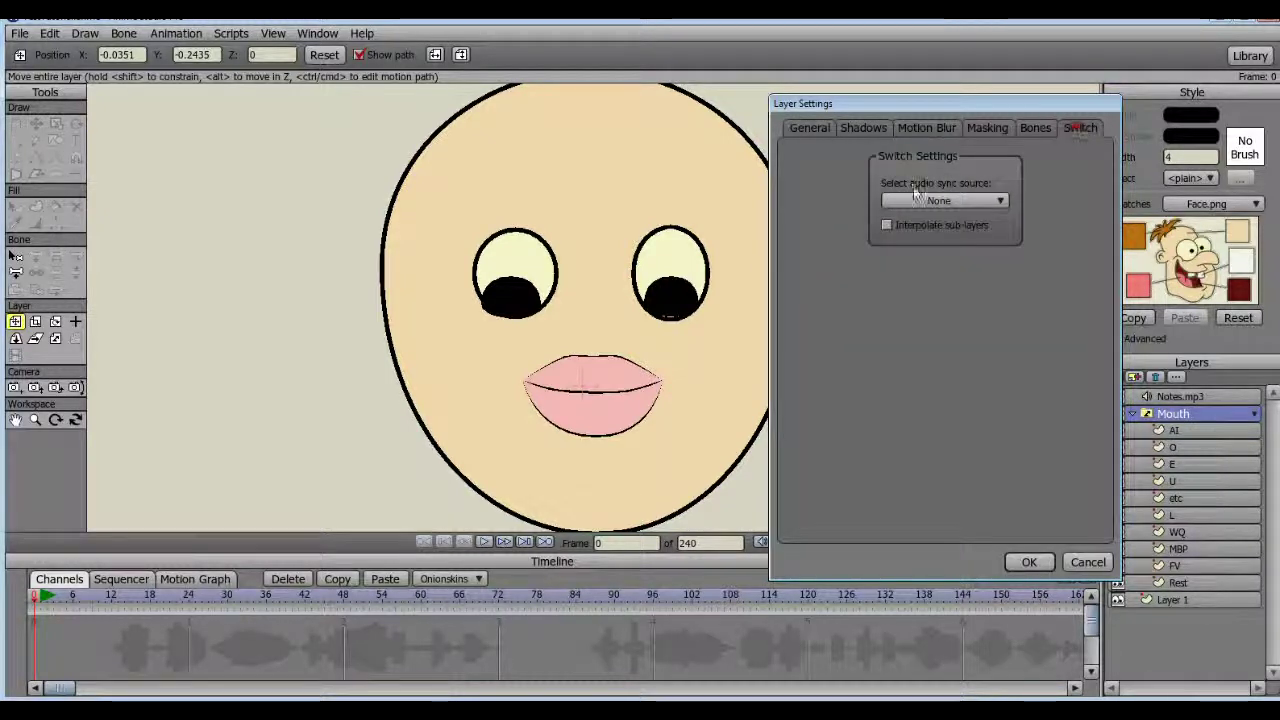
pyautogui.click(1000, 201)
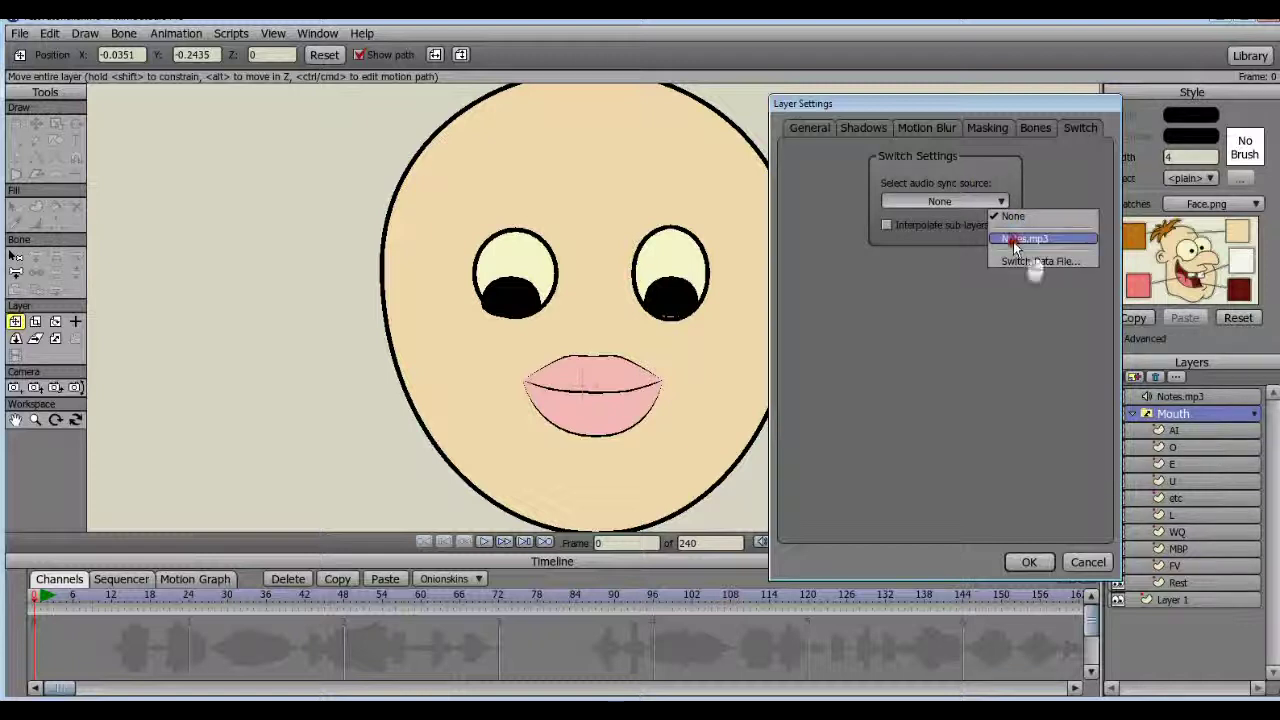
pyautogui.click(1014, 244)
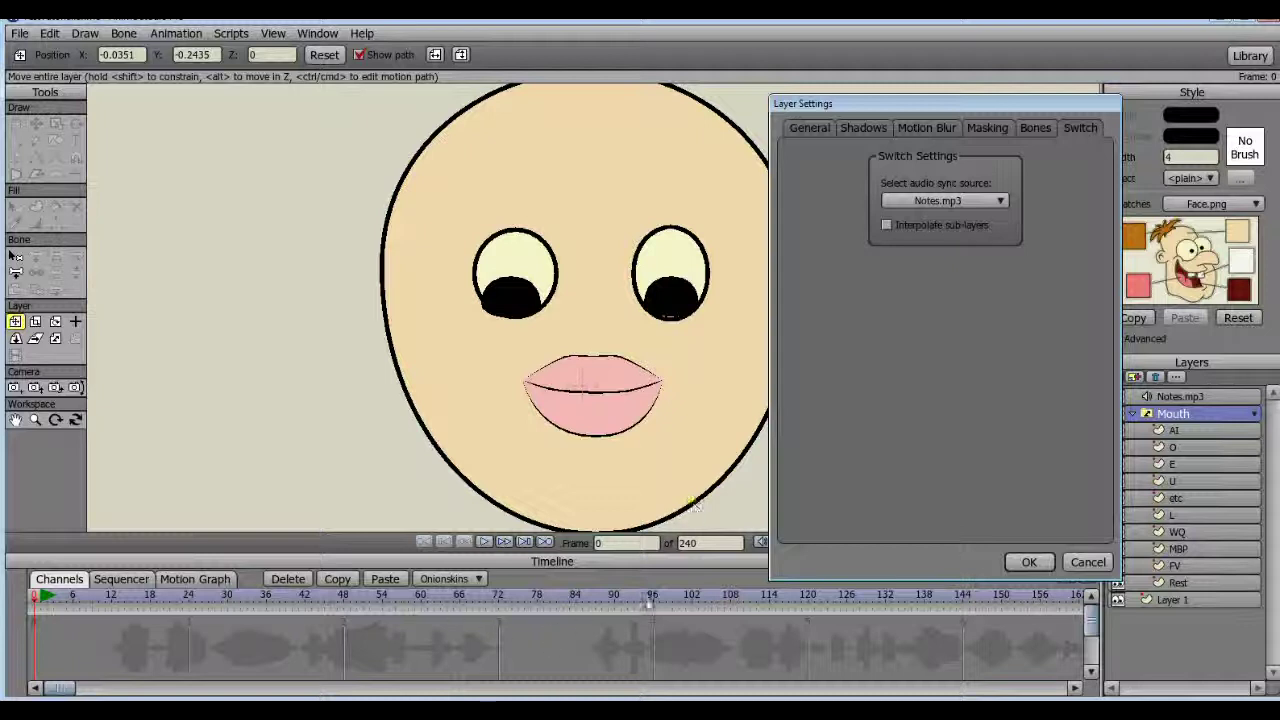
pyautogui.click(1030, 563)
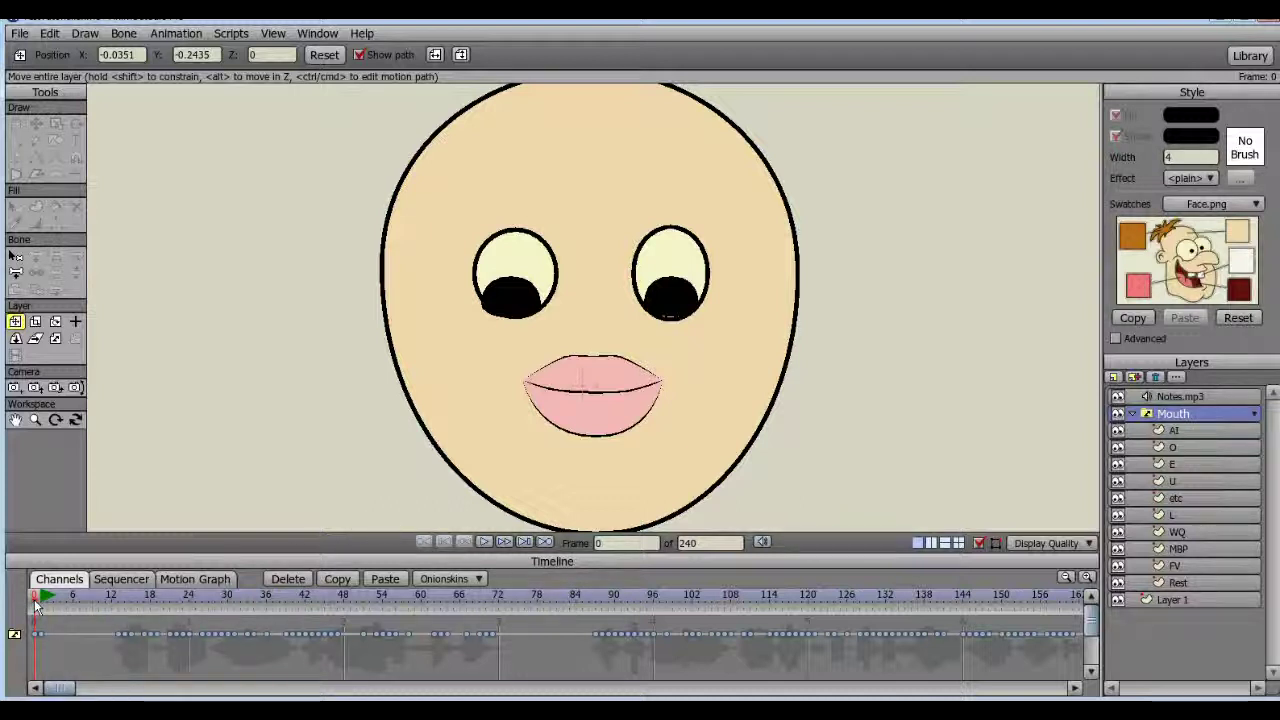
pyautogui.moveTo(35, 603); pyautogui.dragTo(238, 612)
pyautogui.moveTo(135, 618); pyautogui.dragTo(35, 610)
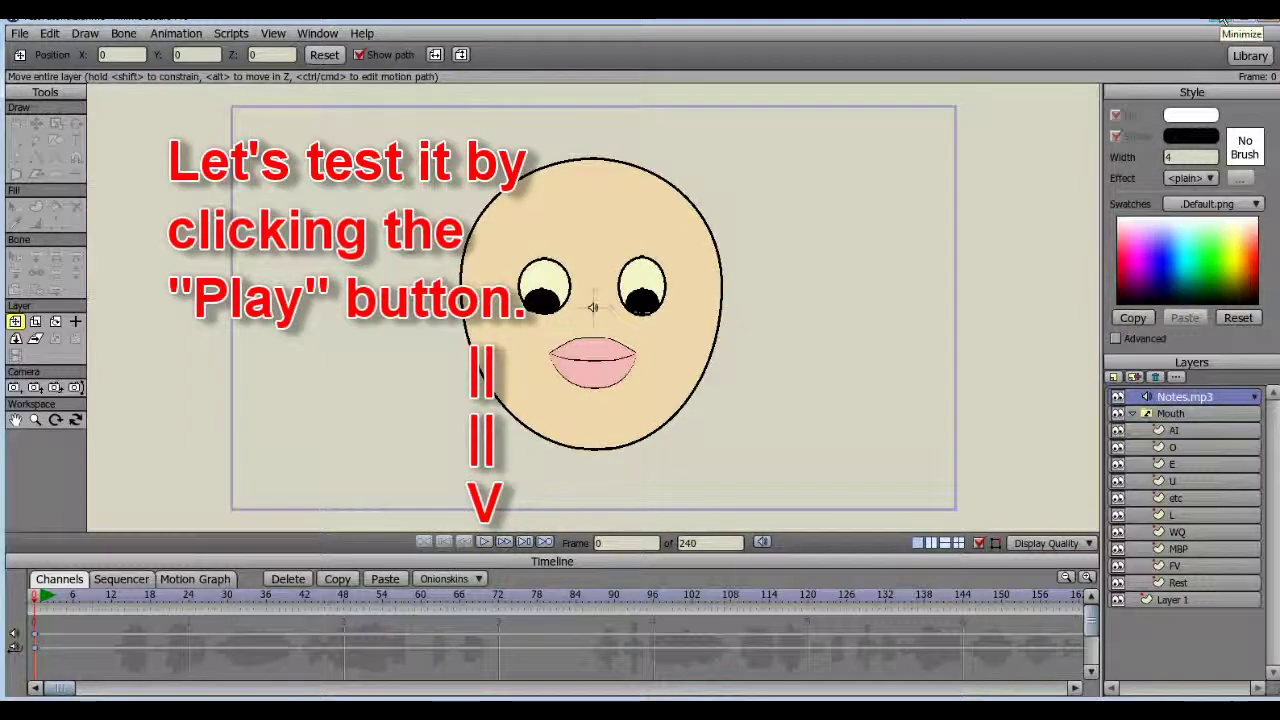
pyautogui.click(485, 543)
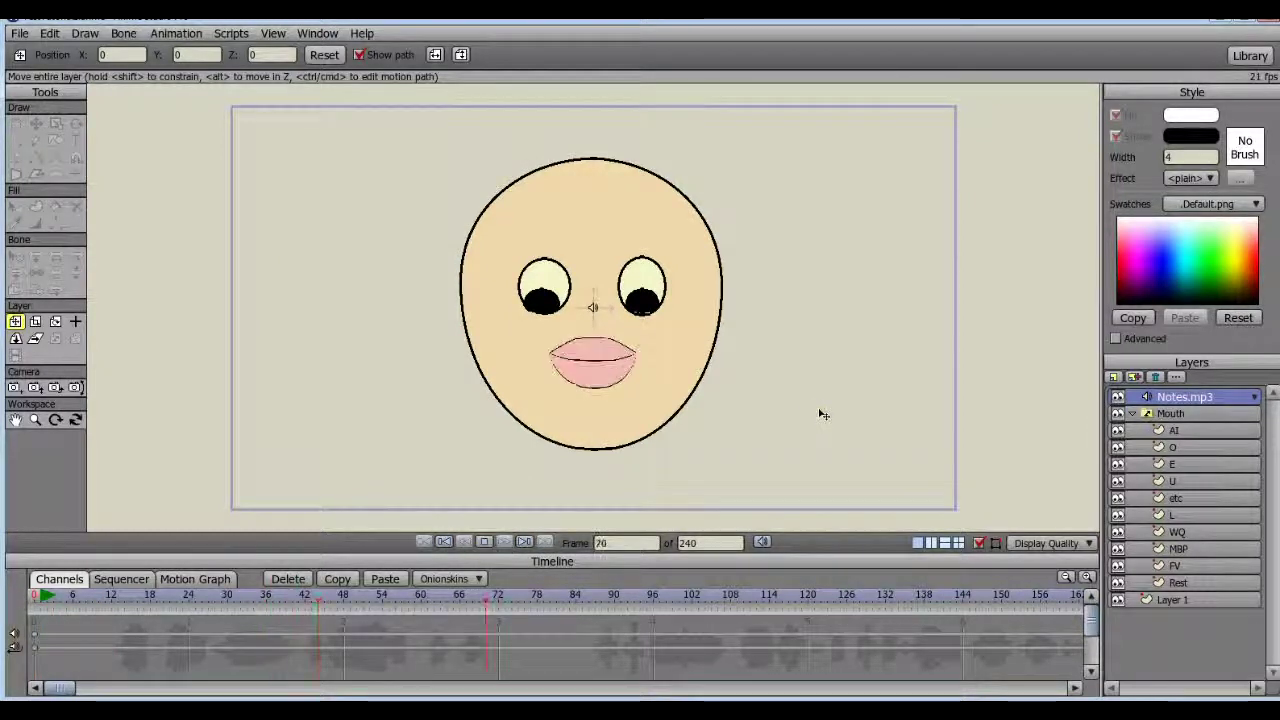
pyautogui.click(487, 540)
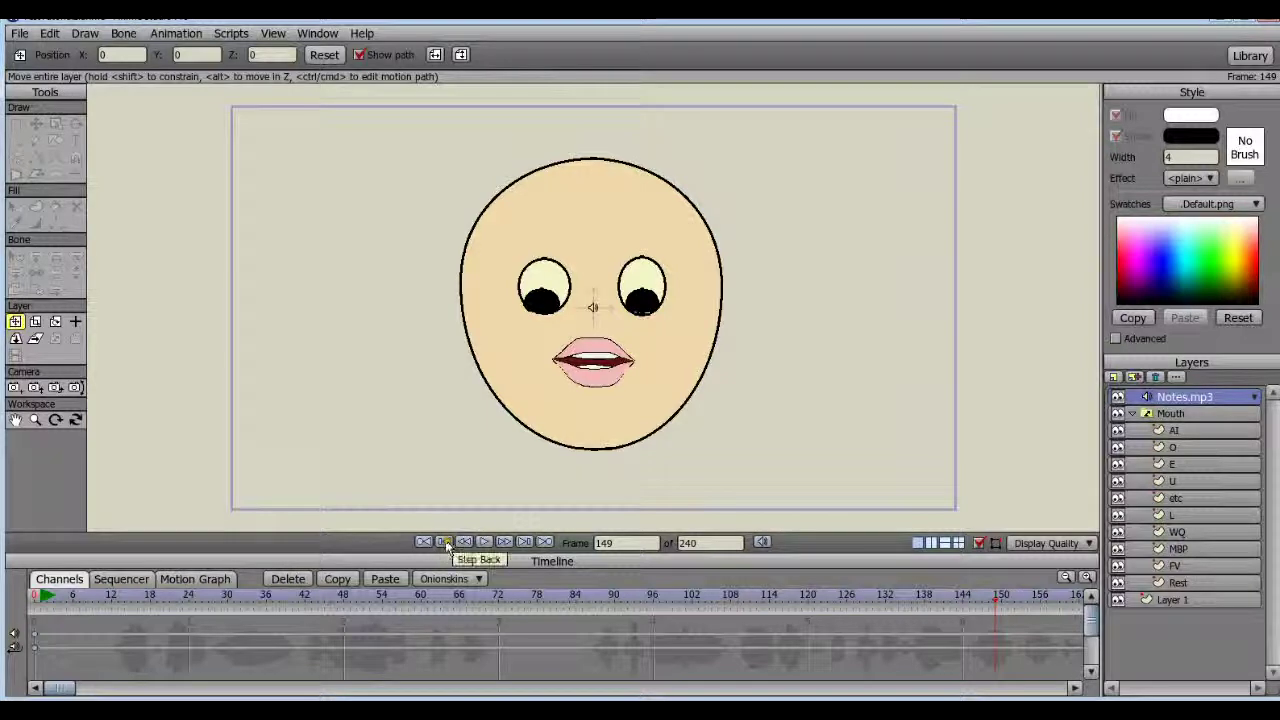
pyautogui.click(446, 541)
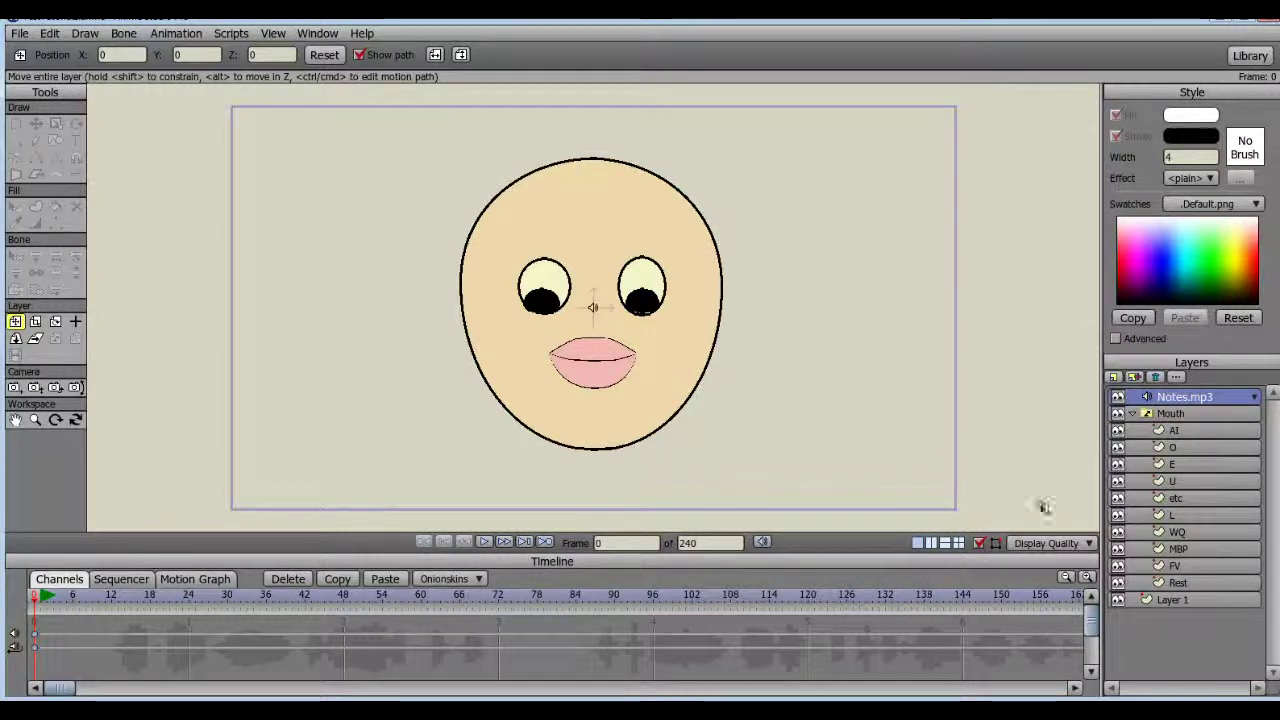
pyautogui.click(1172, 413)
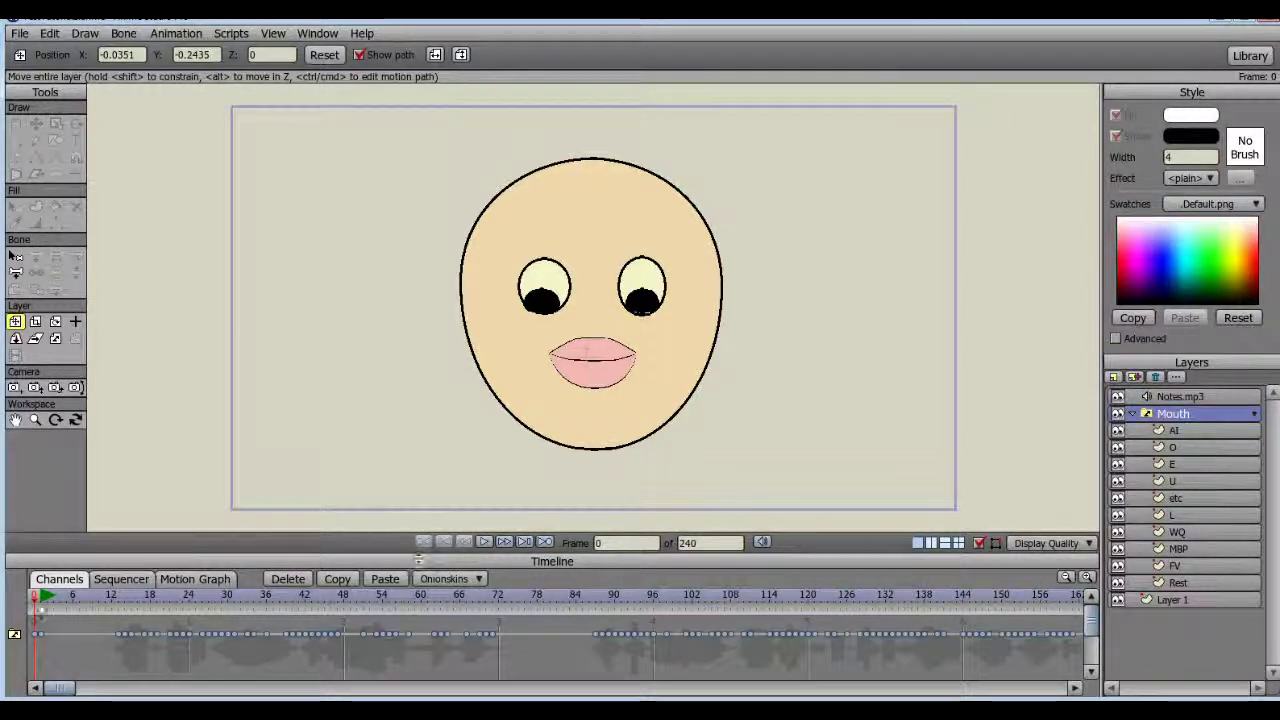
pyautogui.click(46, 600)
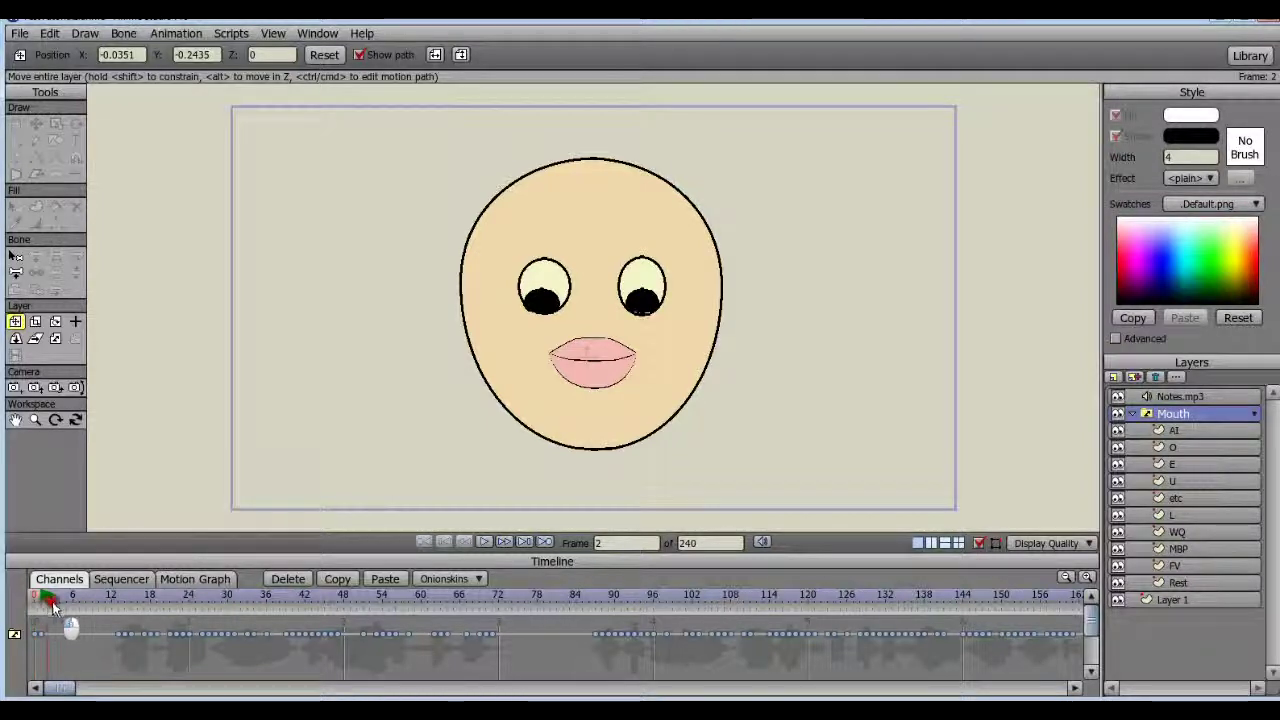
pyautogui.click(116, 602)
pyautogui.moveTo(116, 607)
pyautogui.mouseDown()
pyautogui.moveTo(145, 610)
pyautogui.moveTo(98, 615)
pyautogui.moveTo(118, 622)
pyautogui.mouseUp()
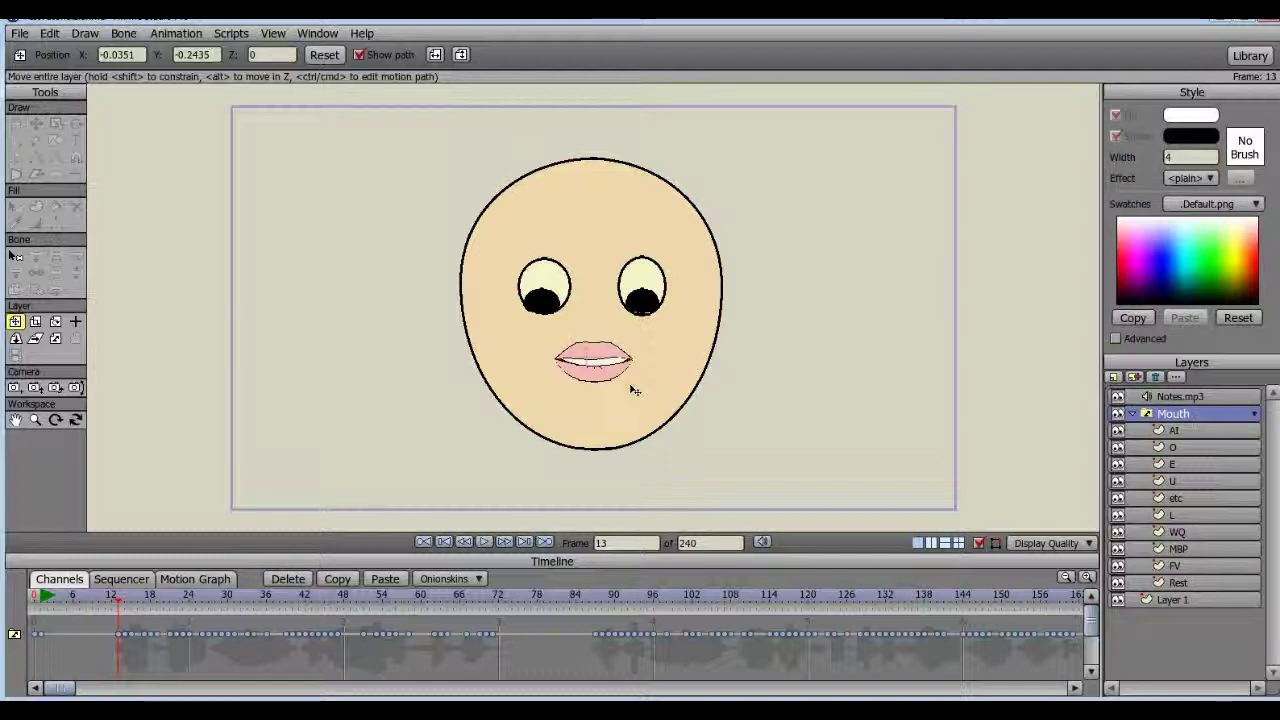
pyautogui.rightClick(1175, 413)
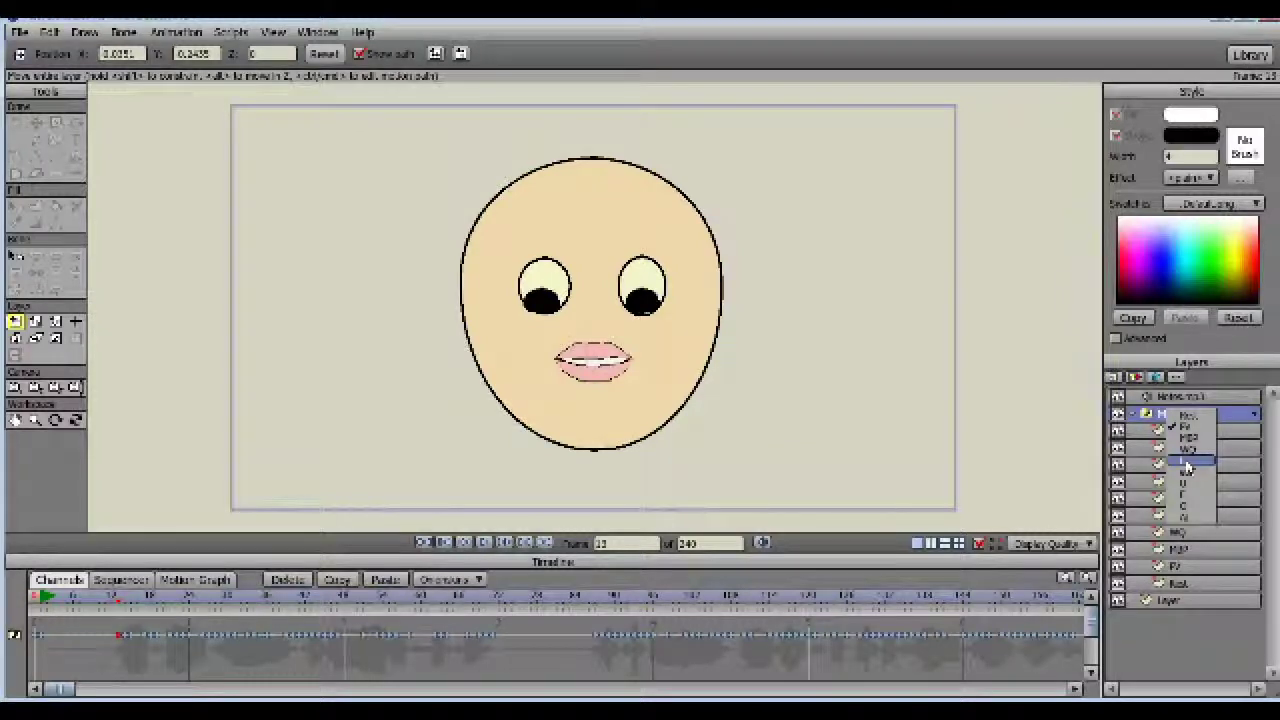
pyautogui.click(1186, 462)
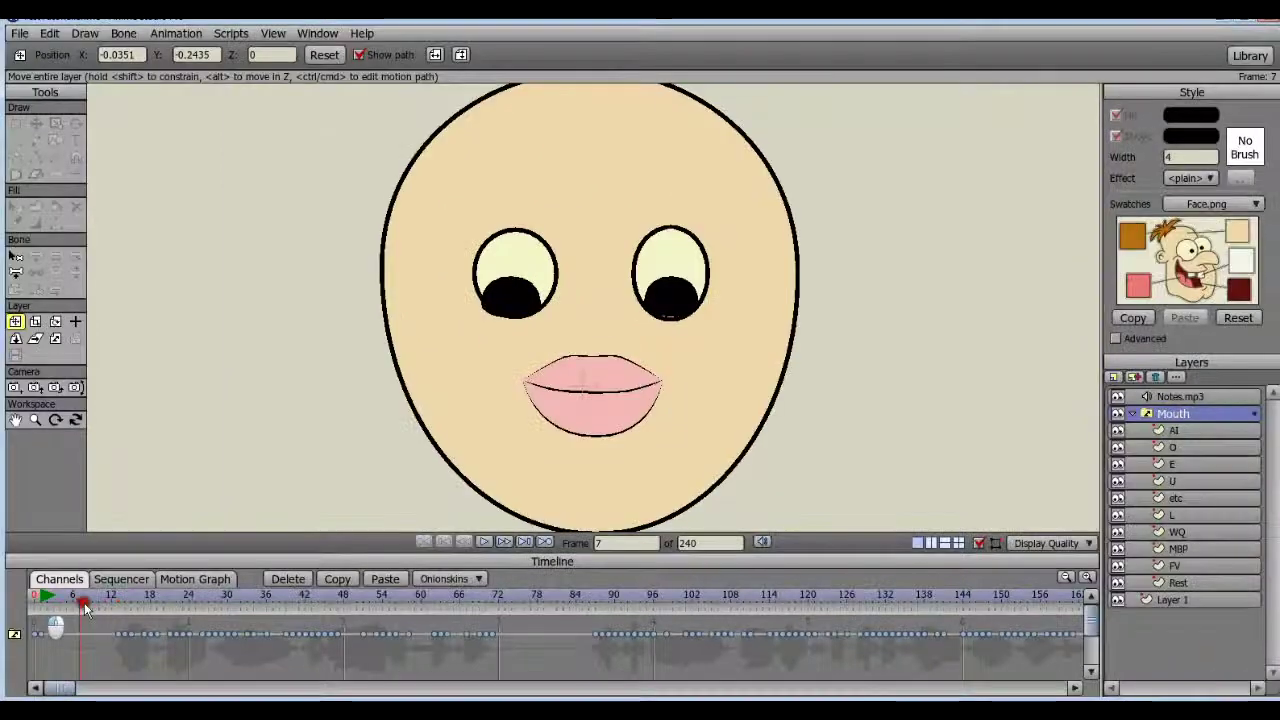
pyautogui.click(177, 608)
pyautogui.moveTo(177, 612); pyautogui.dragTo(133, 620)
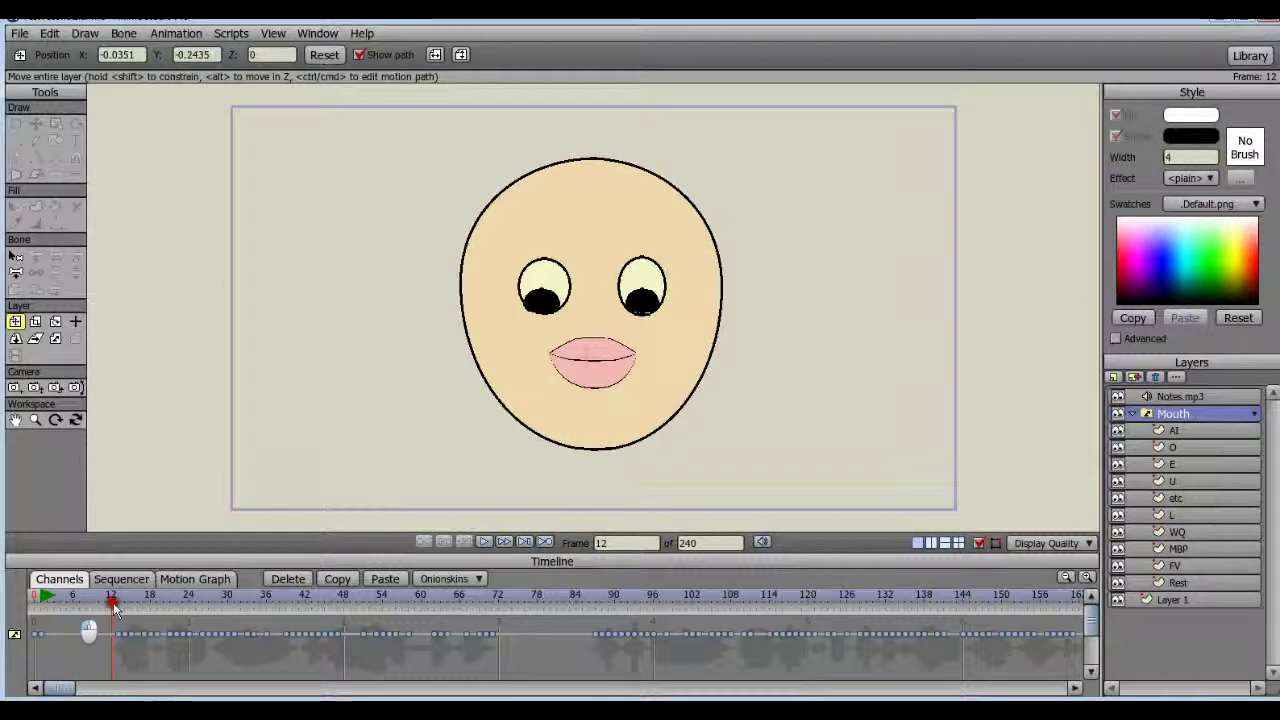
# - Select the Mouth keyframe at frame 13 and switch it to the L mouth shape
pyautogui.click(113, 606)
pyautogui.moveTo(113, 606)
pyautogui.mouseDown()
pyautogui.moveTo(153, 606)
pyautogui.moveTo(99, 614)
pyautogui.moveTo(118, 620)
pyautogui.mouseUp()
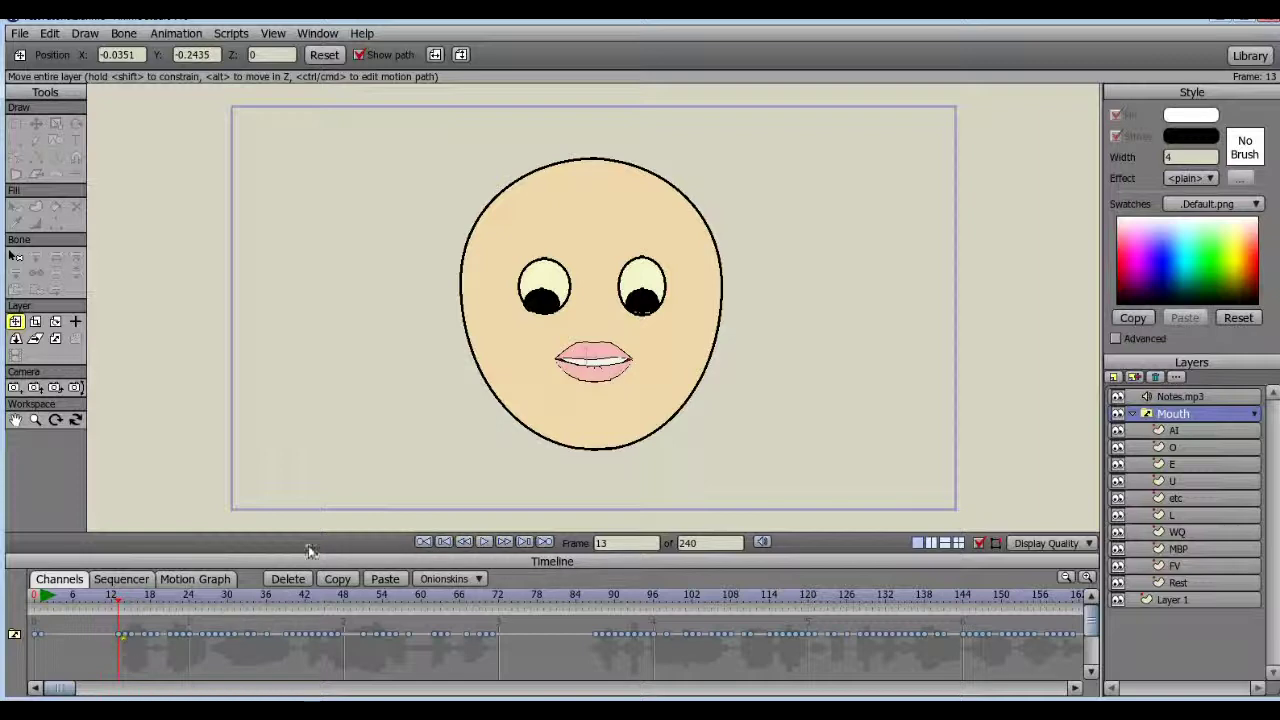
pyautogui.click(118, 636)
pyautogui.click(118, 636)
pyautogui.click(119, 647)
pyautogui.click(119, 640)
pyautogui.rightClick(1168, 412)
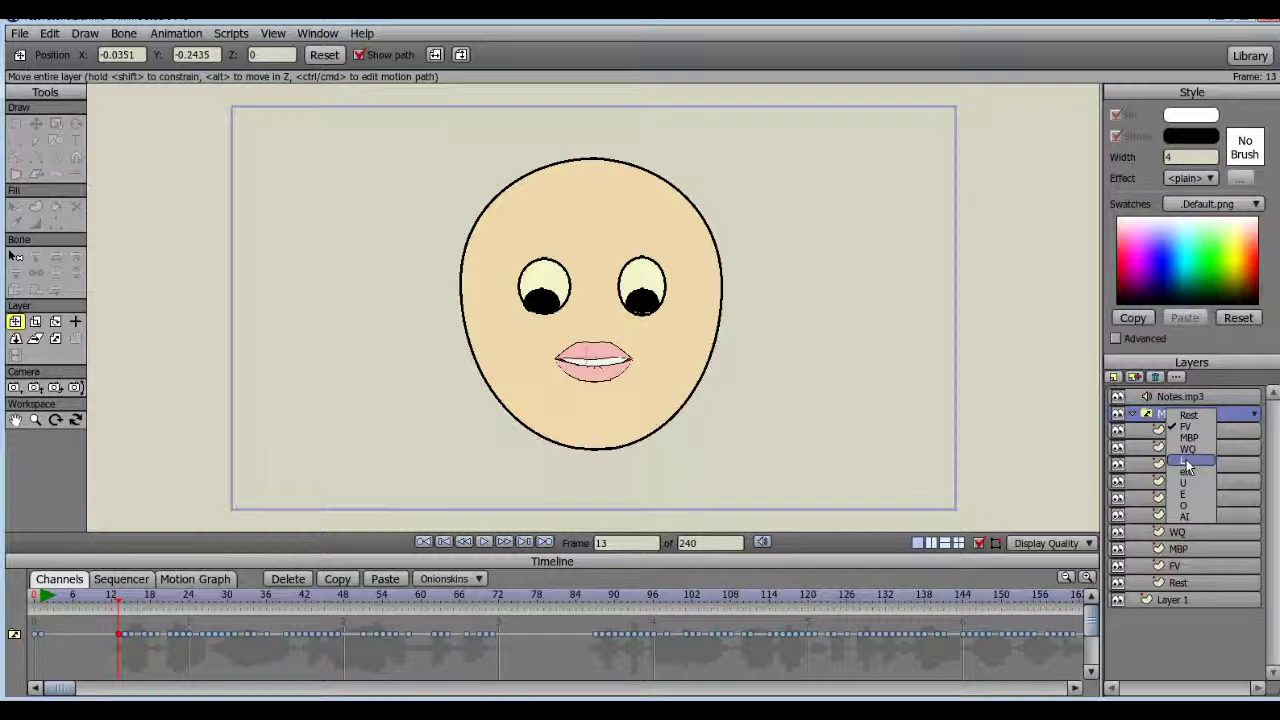
pyautogui.click(1186, 459)
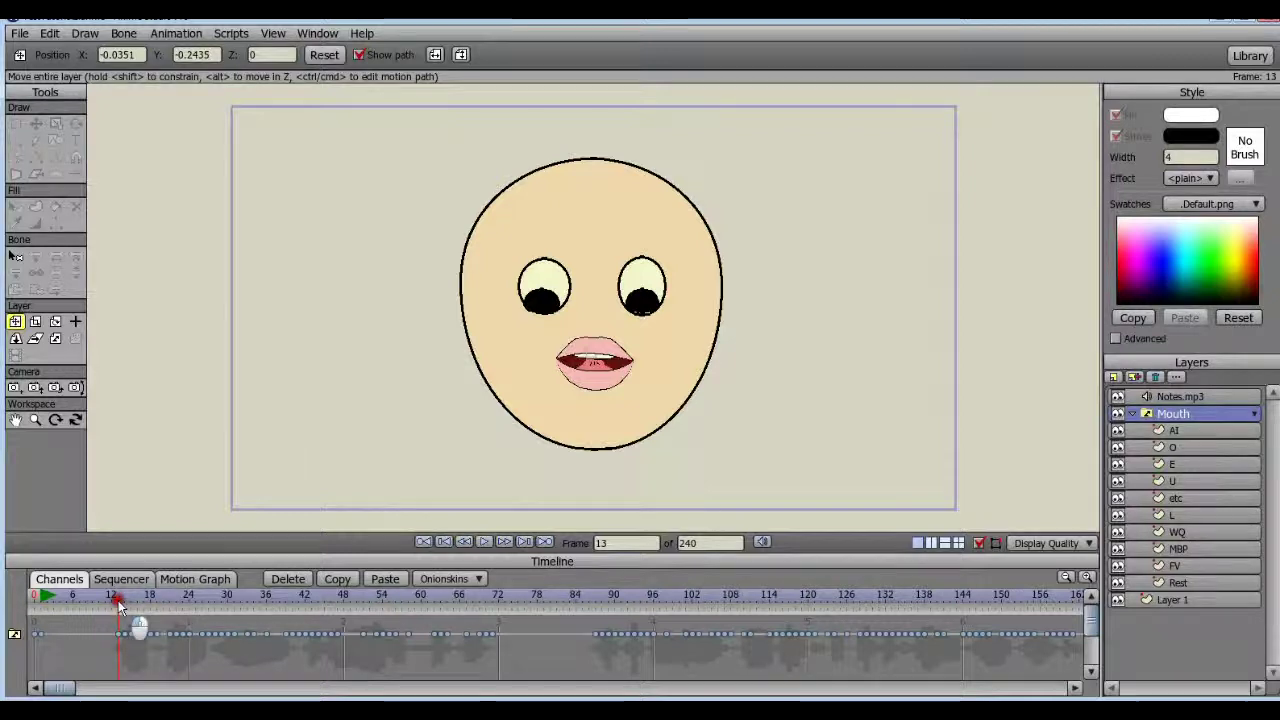
# - At frame 76, set the mouth to etc, shift the keyframe and delete it
pyautogui.click(118, 633)
pyautogui.moveTo(118, 633); pyautogui.dragTo(524, 605)
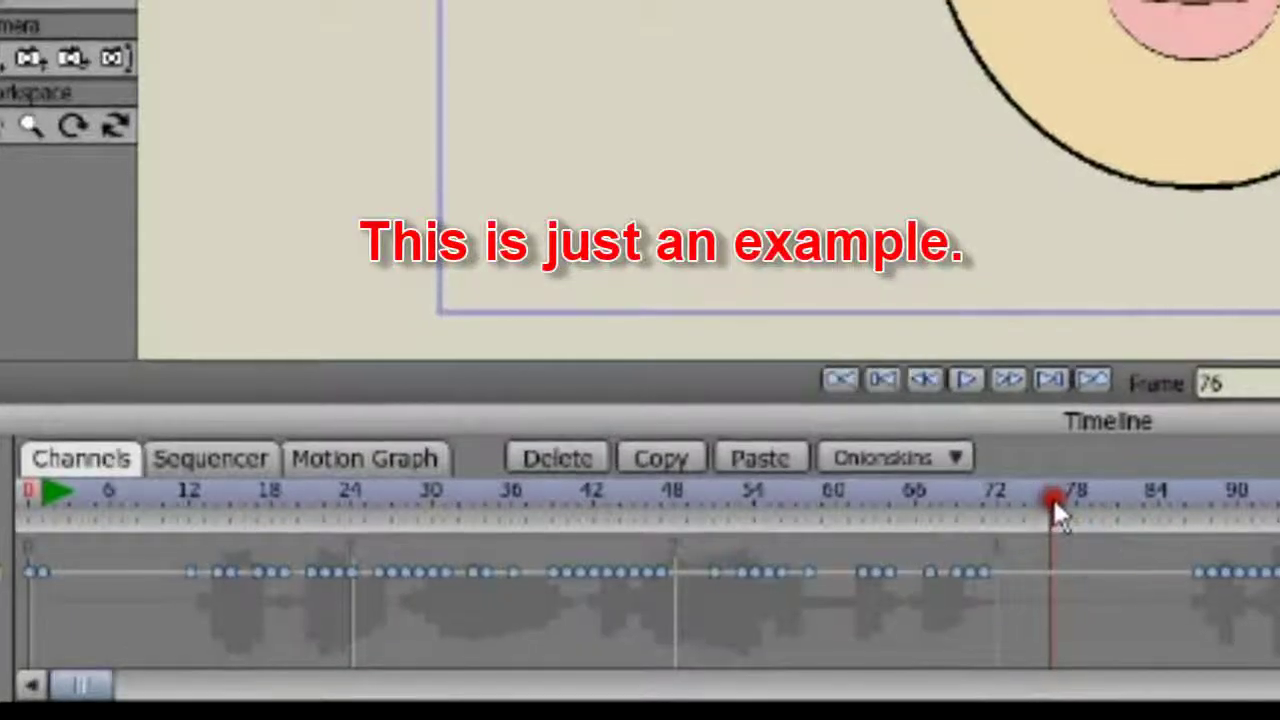
pyautogui.moveTo(1052, 496); pyautogui.dragTo(1053, 500)
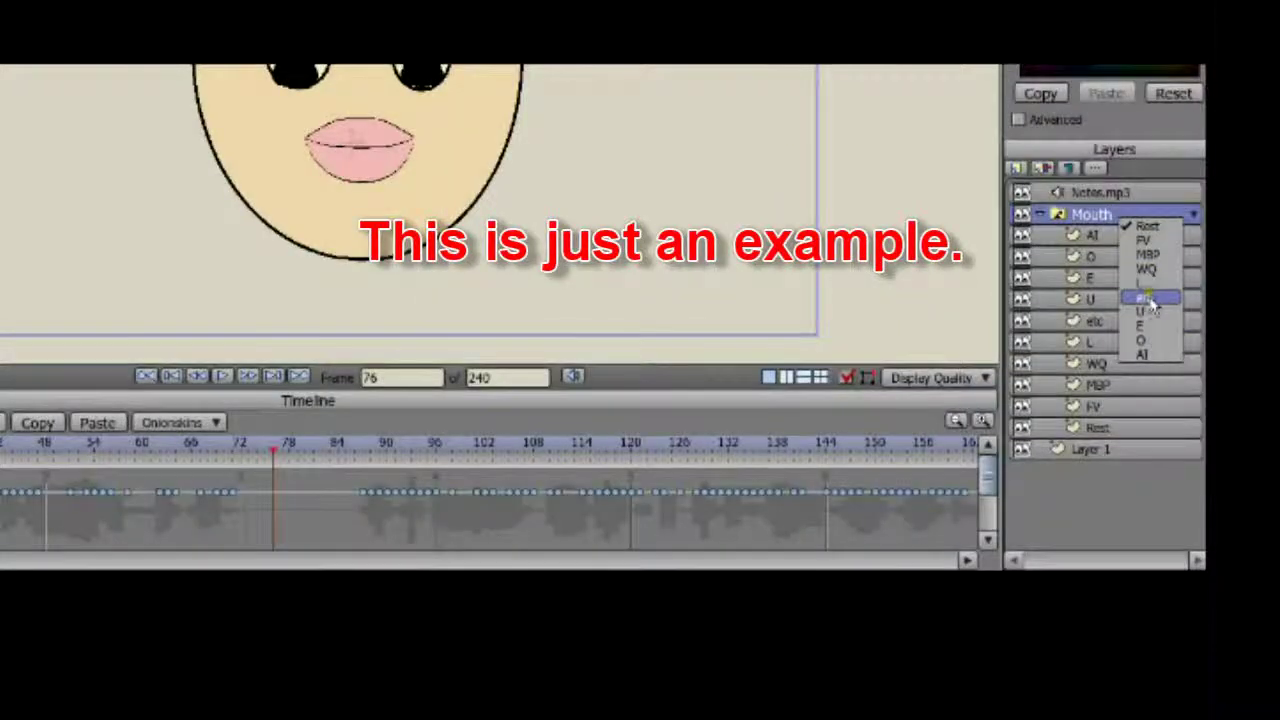
pyautogui.click(1148, 299)
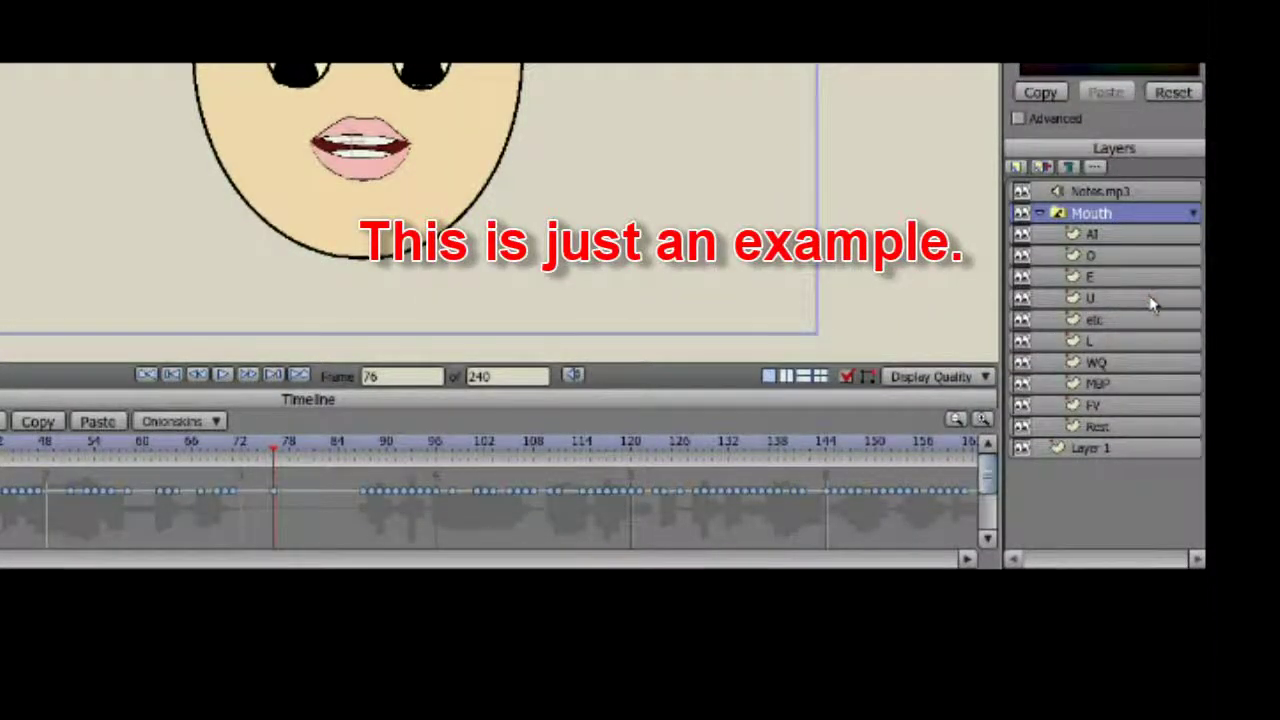
pyautogui.moveTo(474, 497)
pyautogui.mouseDown()
pyautogui.moveTo(254, 500)
pyautogui.moveTo(276, 492)
pyautogui.mouseUp()
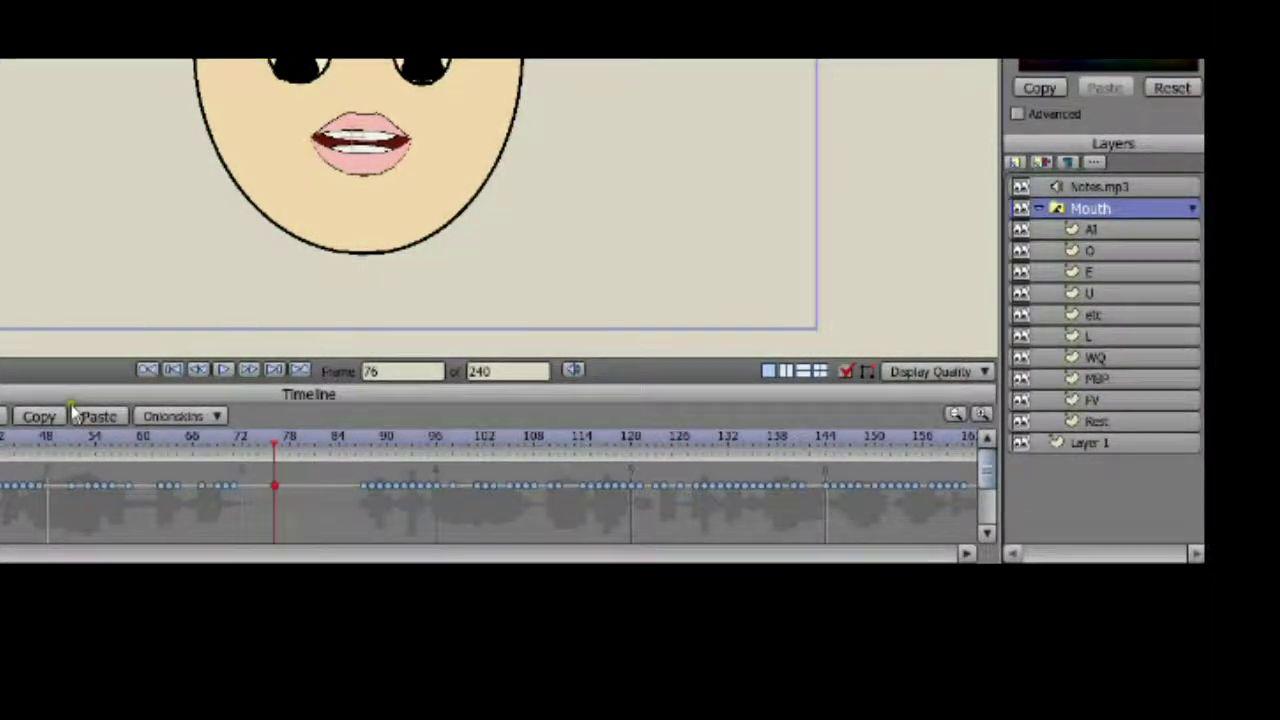
pyautogui.press('Delete')
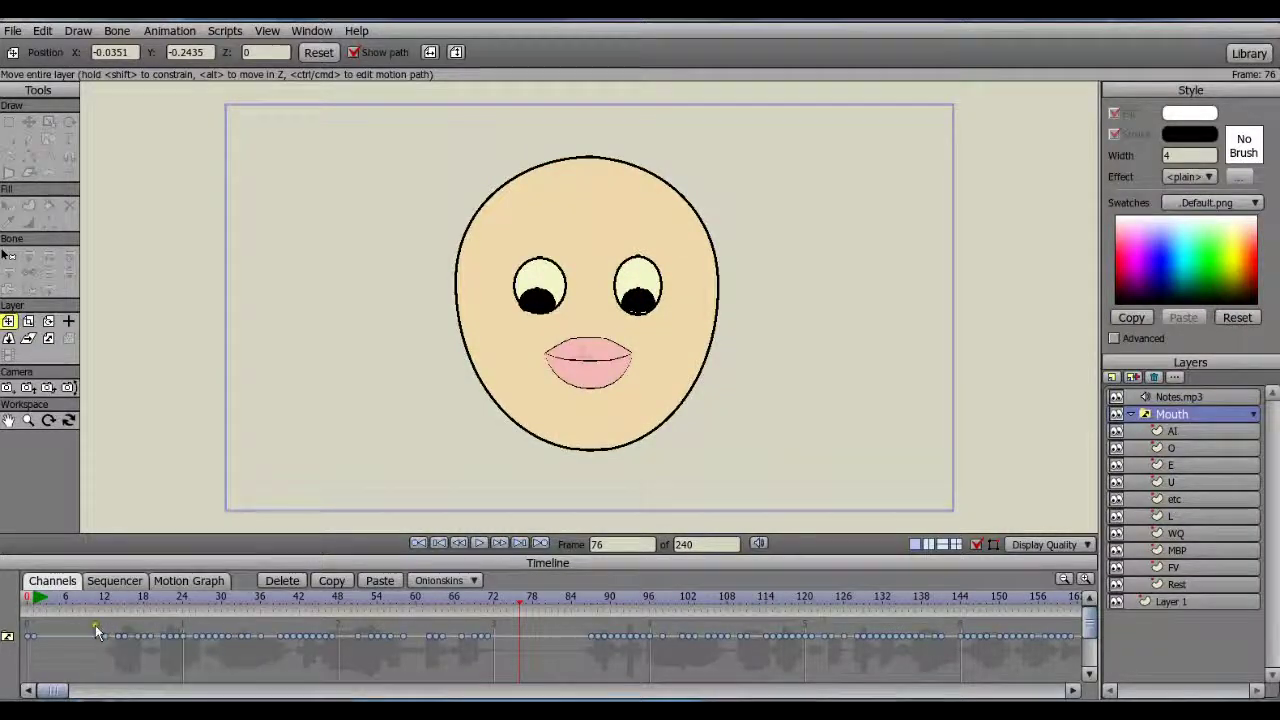
# - Delete the keyframes from frame 10 to 58, then every remaining Mouth channel keyframe
pyautogui.moveTo(91, 646); pyautogui.dragTo(415, 647)
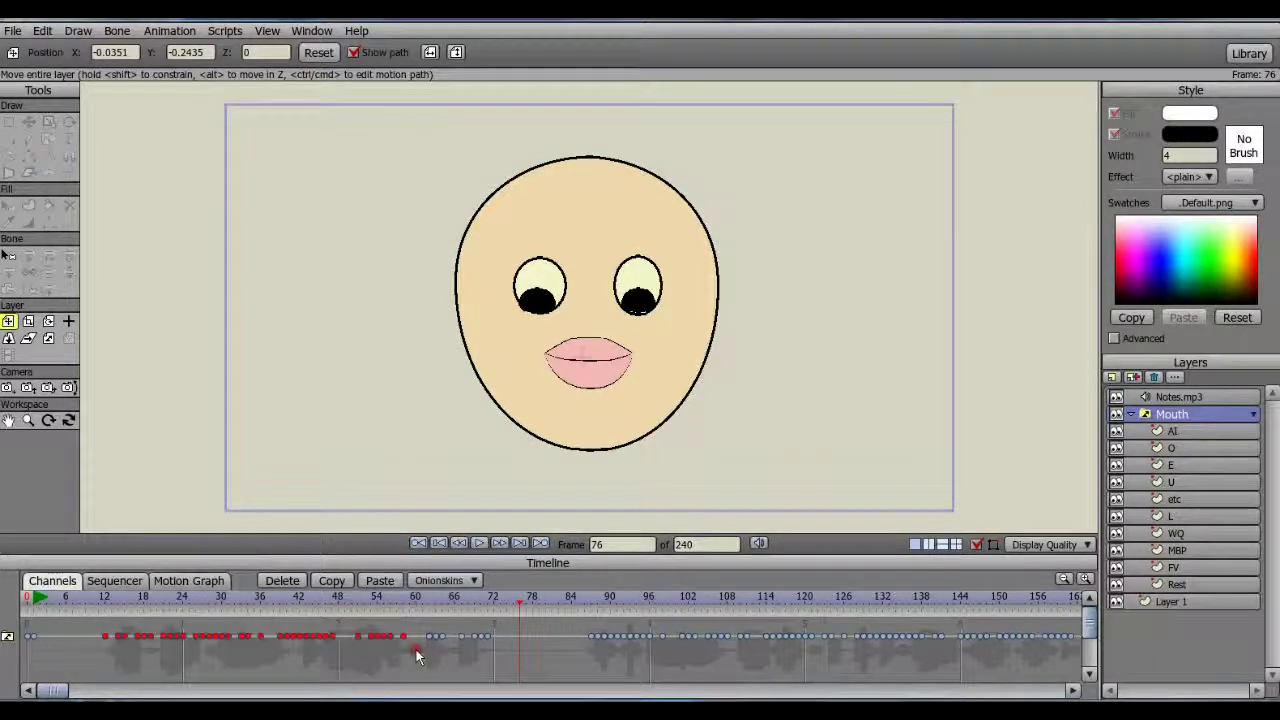
pyautogui.click(287, 581)
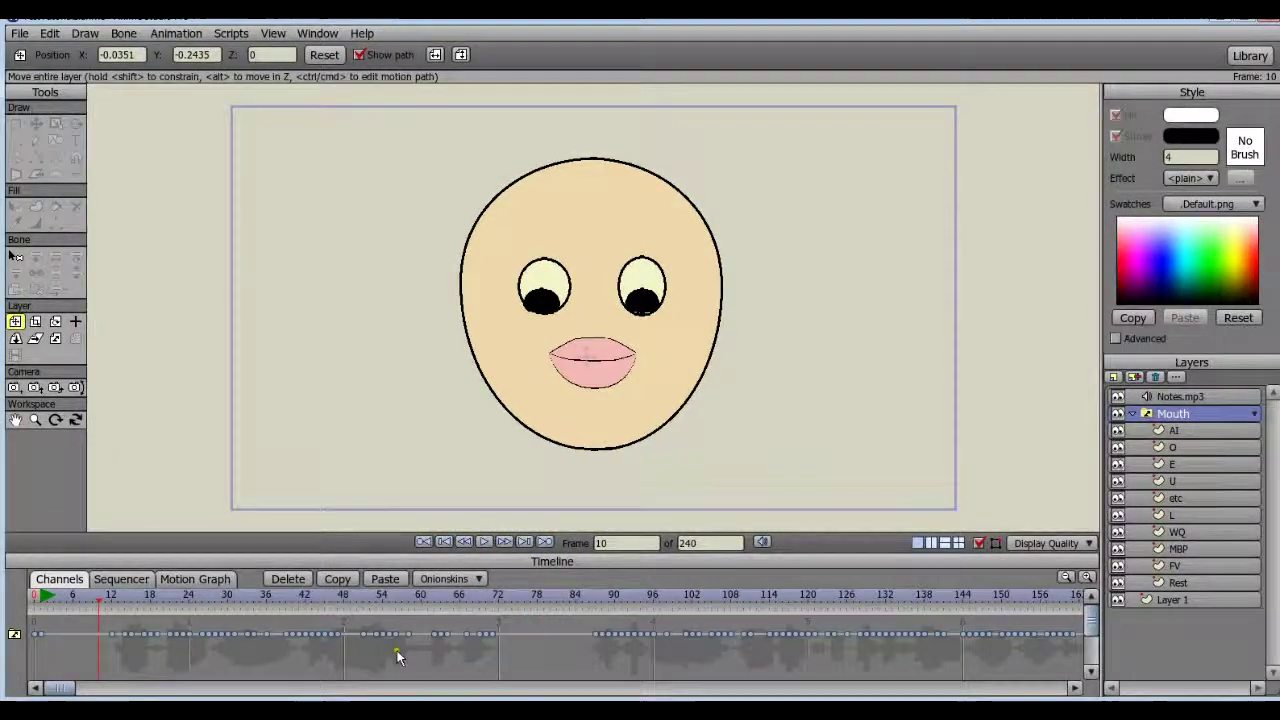
pyautogui.click(14, 634)
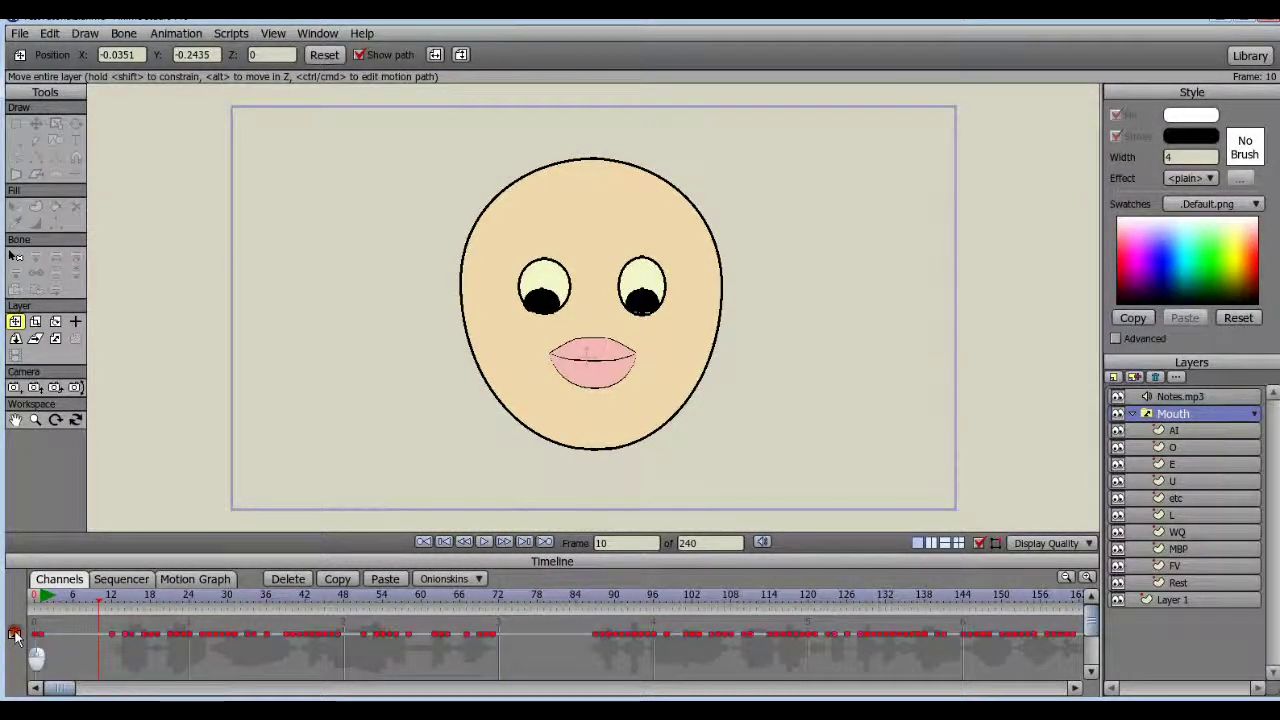
pyautogui.click(286, 580)
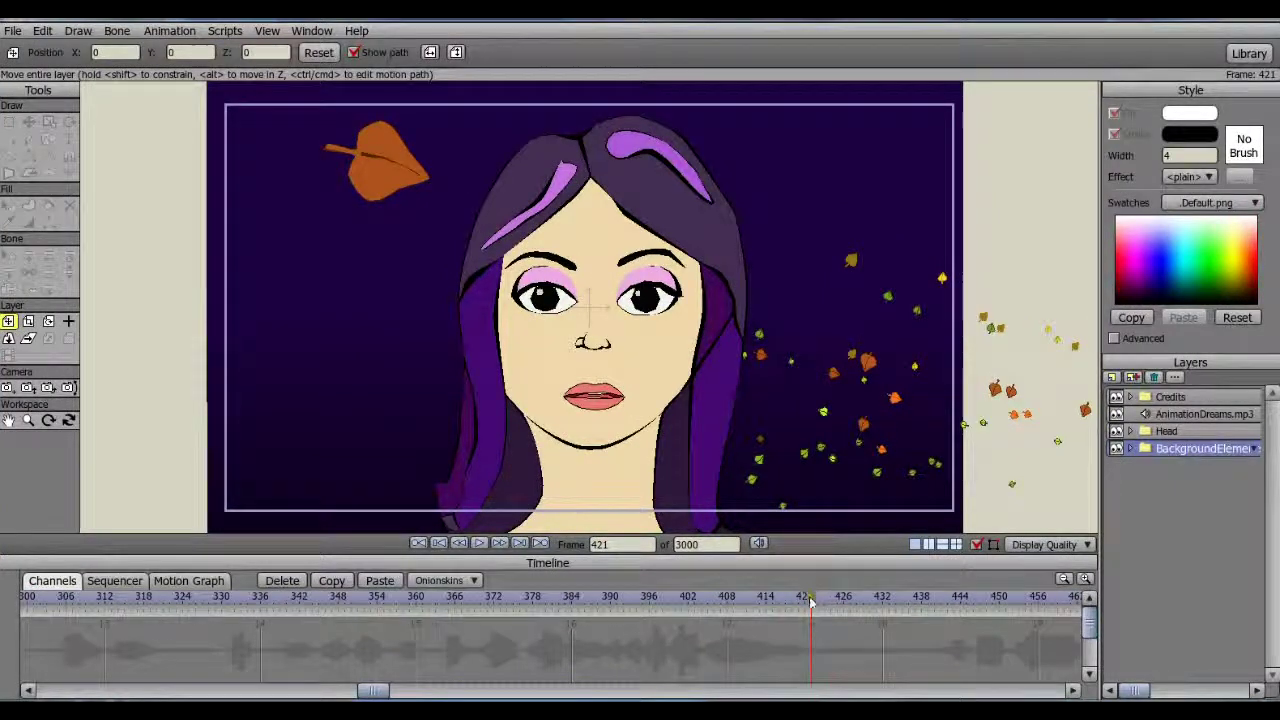
# - Expand the Head folder and set the Eyes layer to Closed at frame 428
pyautogui.moveTo(812, 608); pyautogui.dragTo(856, 612)
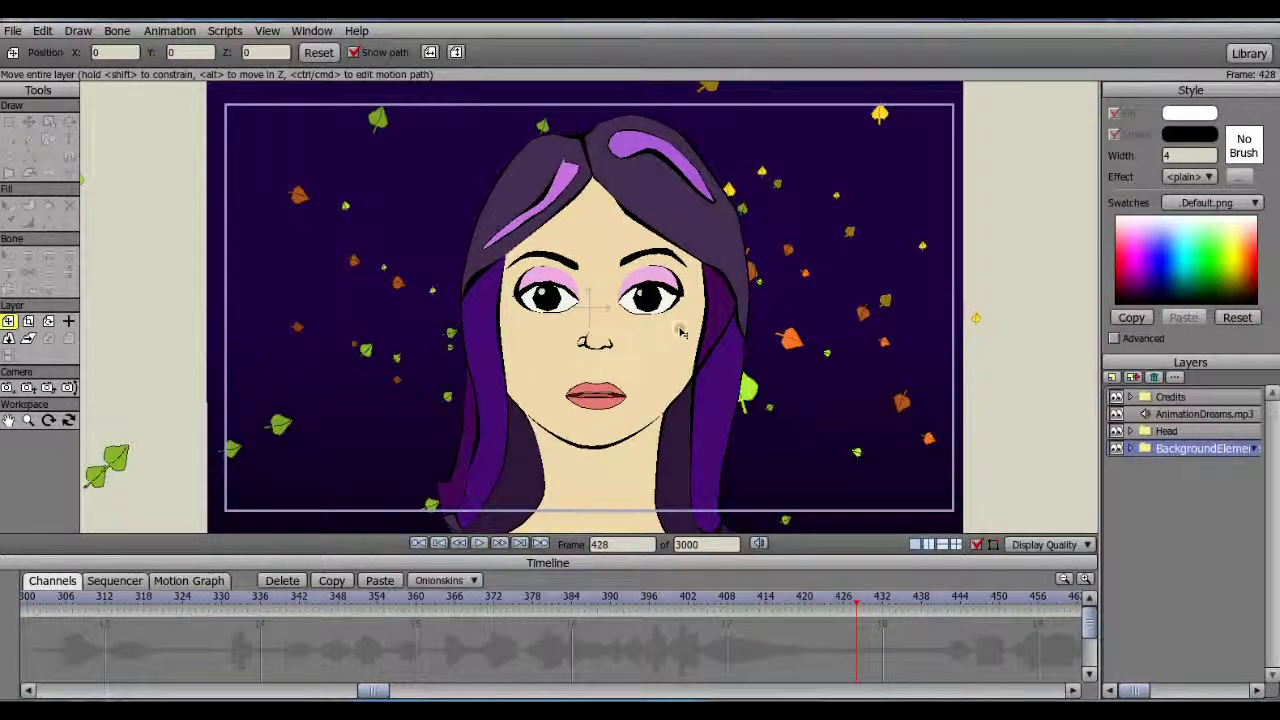
pyautogui.click(1132, 432)
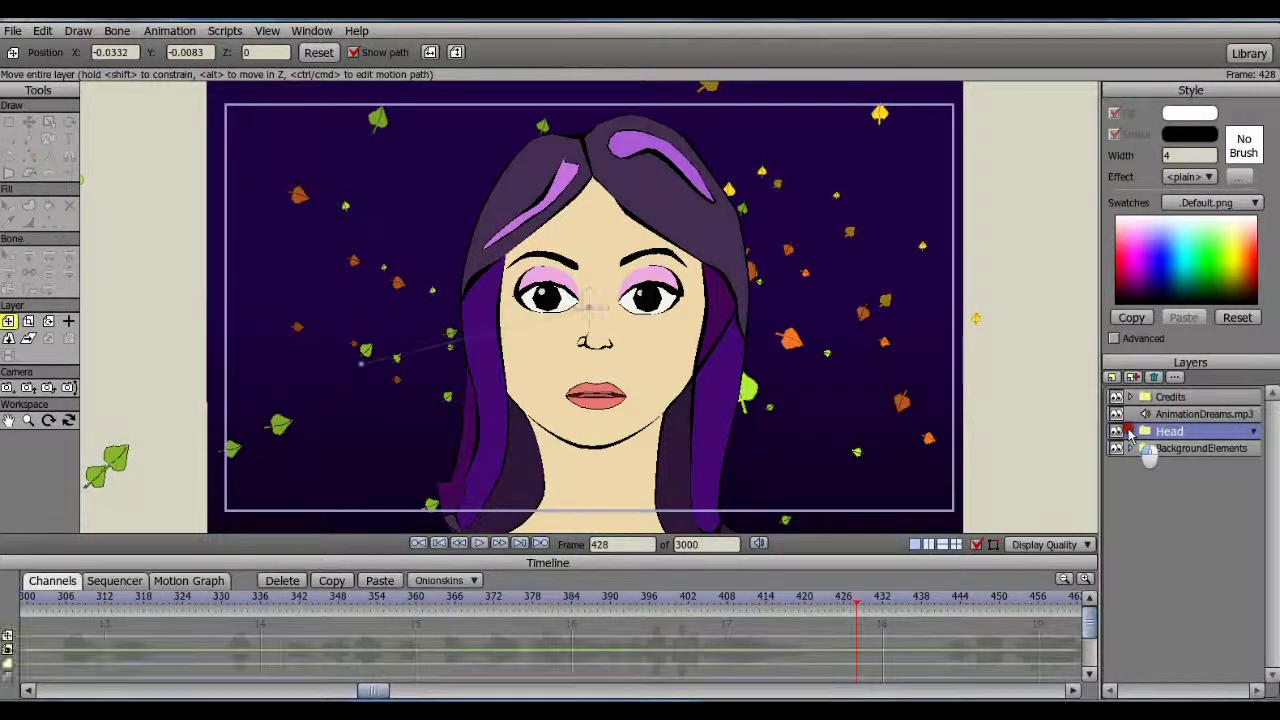
pyautogui.click(1132, 432)
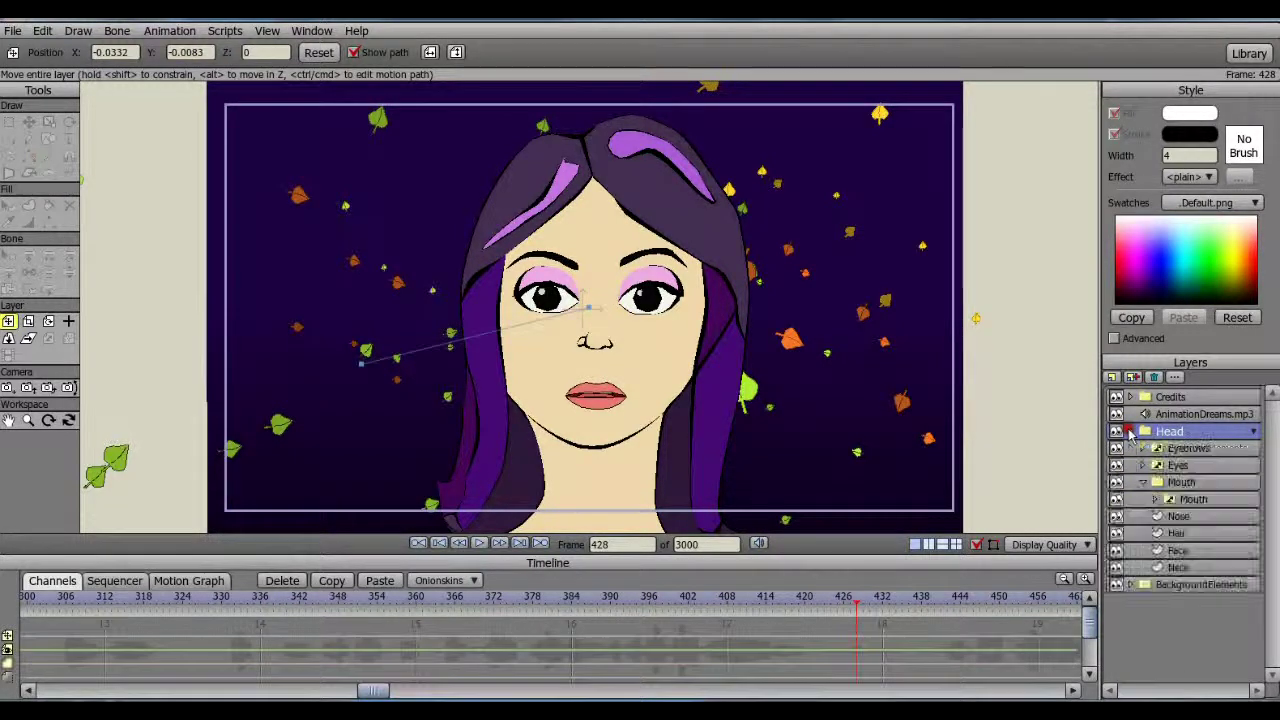
pyautogui.click(1178, 466)
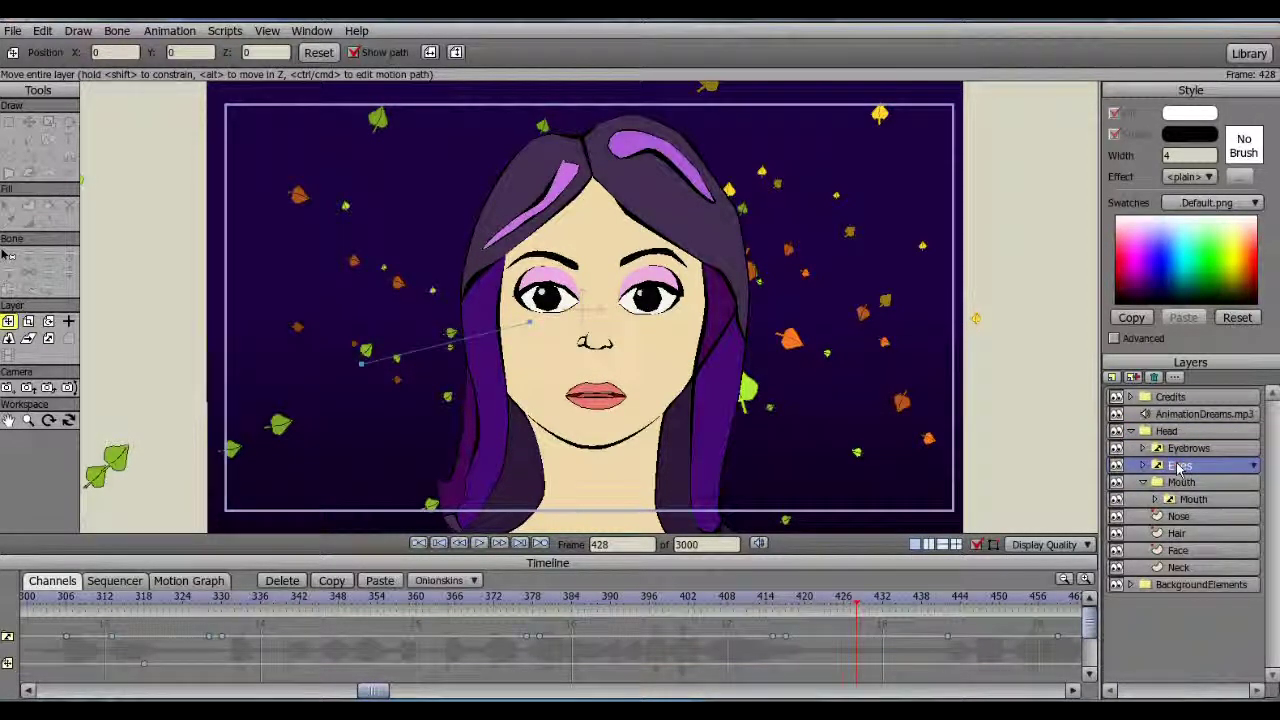
pyautogui.rightClick(1180, 467)
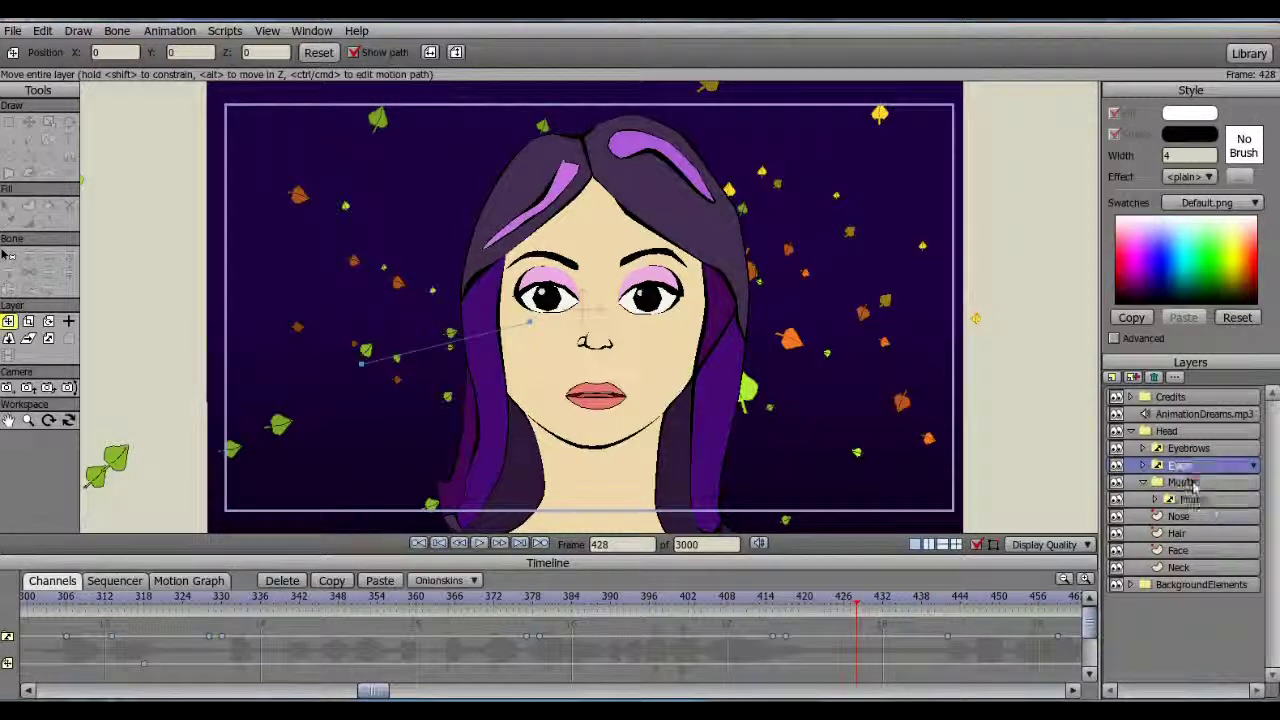
pyautogui.click(1204, 481)
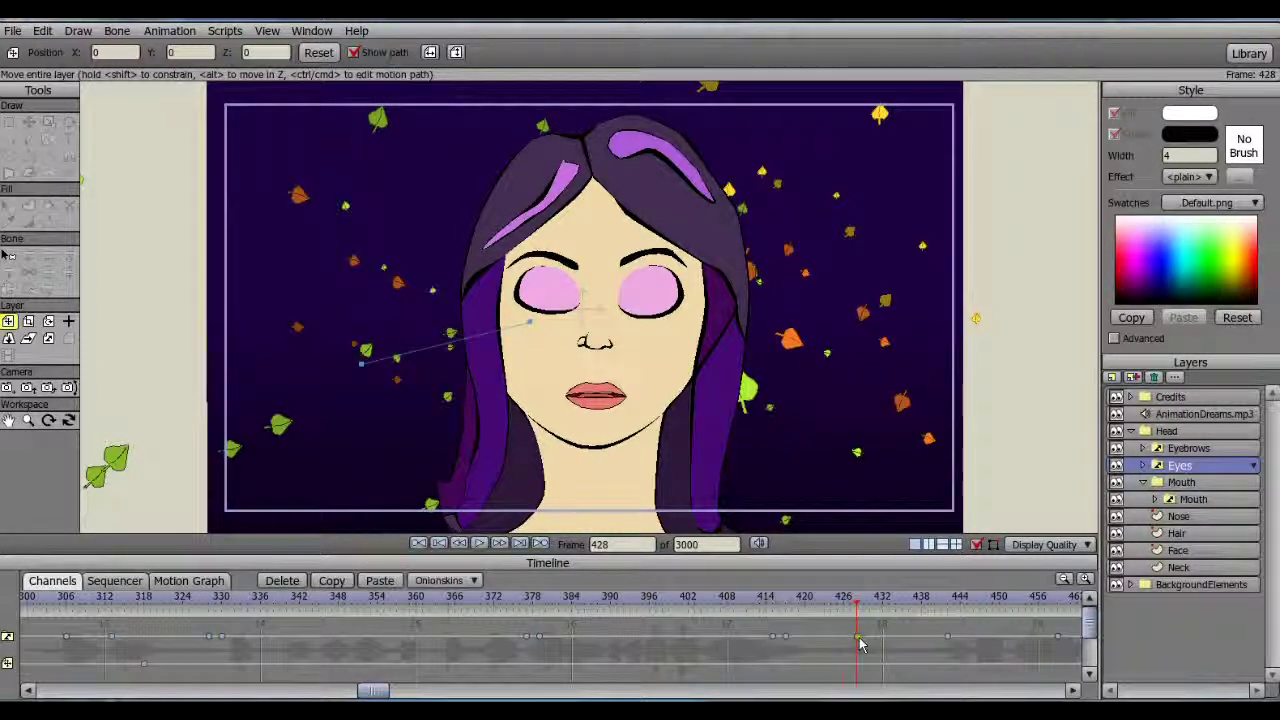
# - Set the Eyes back to Open at frame 431 and replay to check the blink
pyautogui.moveTo(857, 606)
pyautogui.mouseDown()
pyautogui.moveTo(889, 619)
pyautogui.moveTo(879, 606)
pyautogui.mouseUp()
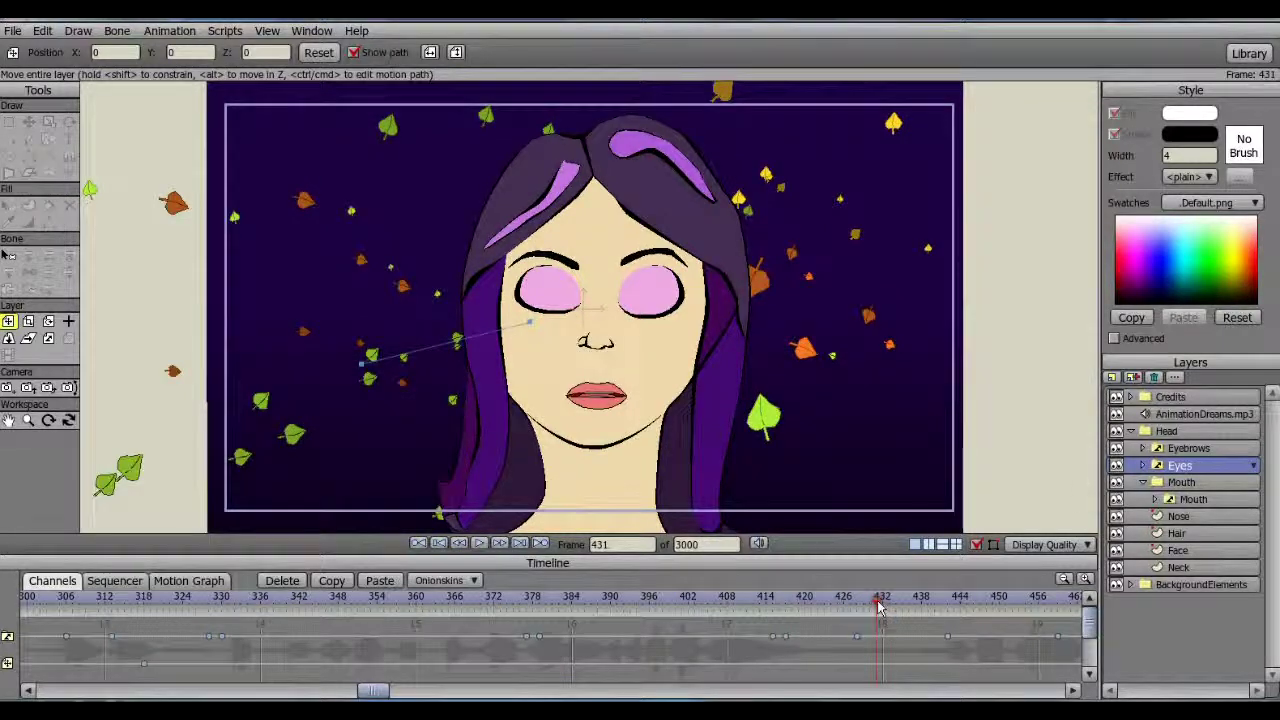
pyautogui.rightClick(1203, 467)
pyautogui.click(1222, 468)
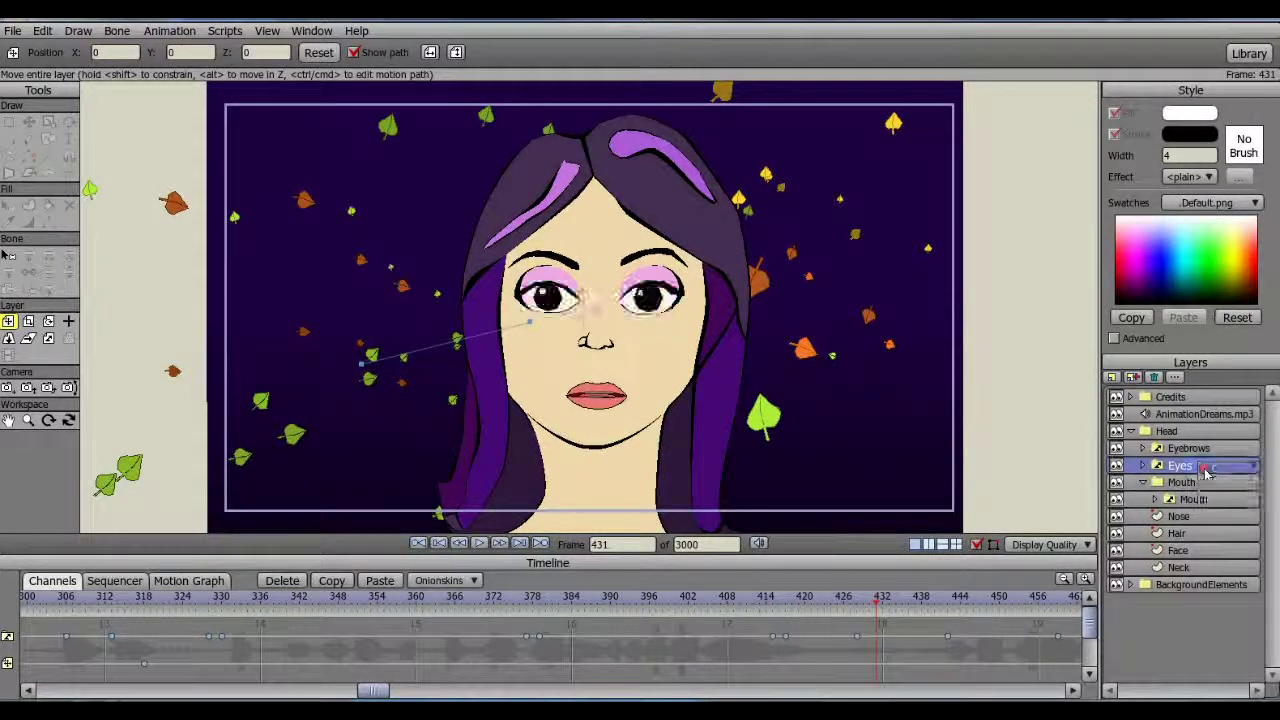
pyautogui.moveTo(876, 606); pyautogui.dragTo(918, 597)
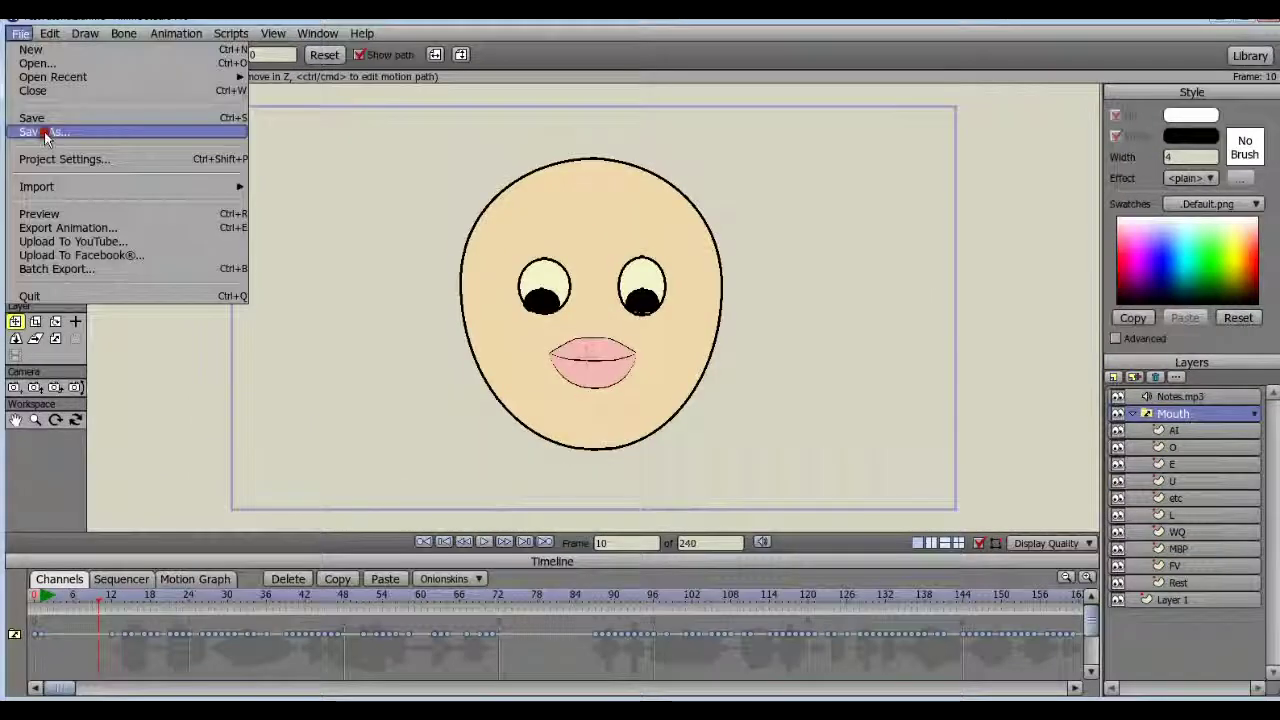
# - Save the lip-synced face project as TestTutorial3 in the VOICEOVER stuff folder
pyautogui.click(45, 132)
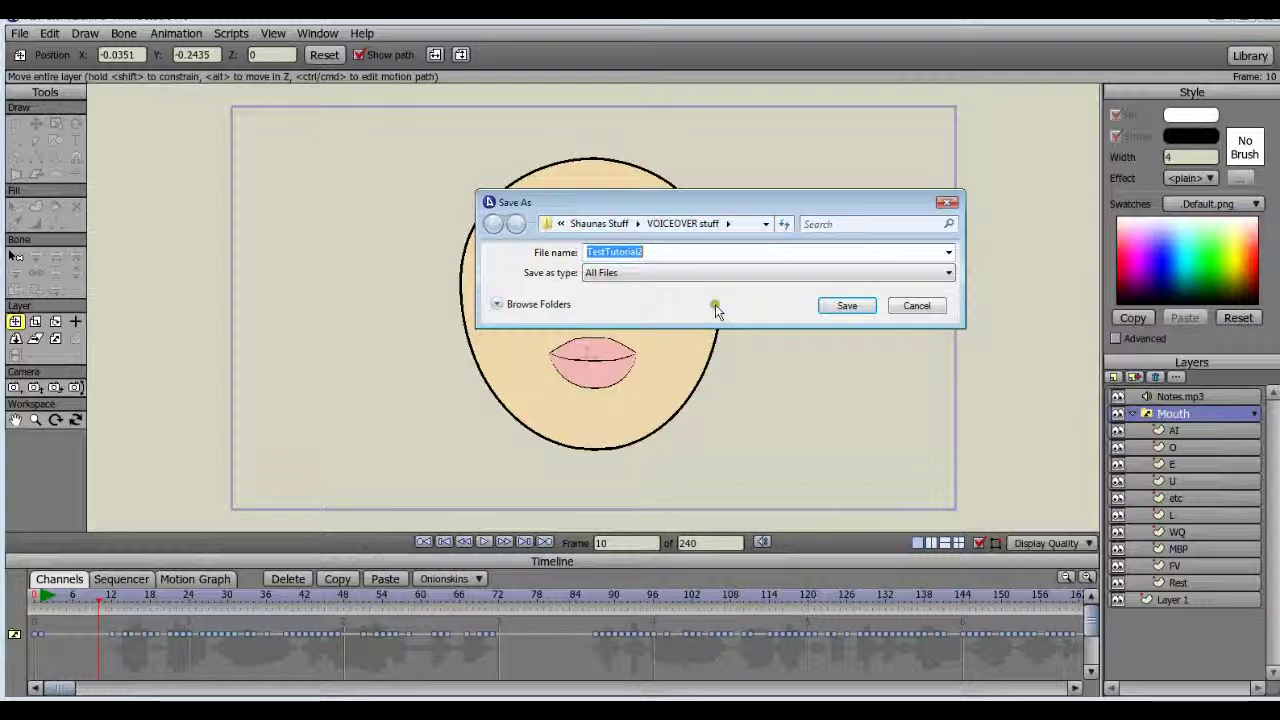
pyautogui.click(641, 252)
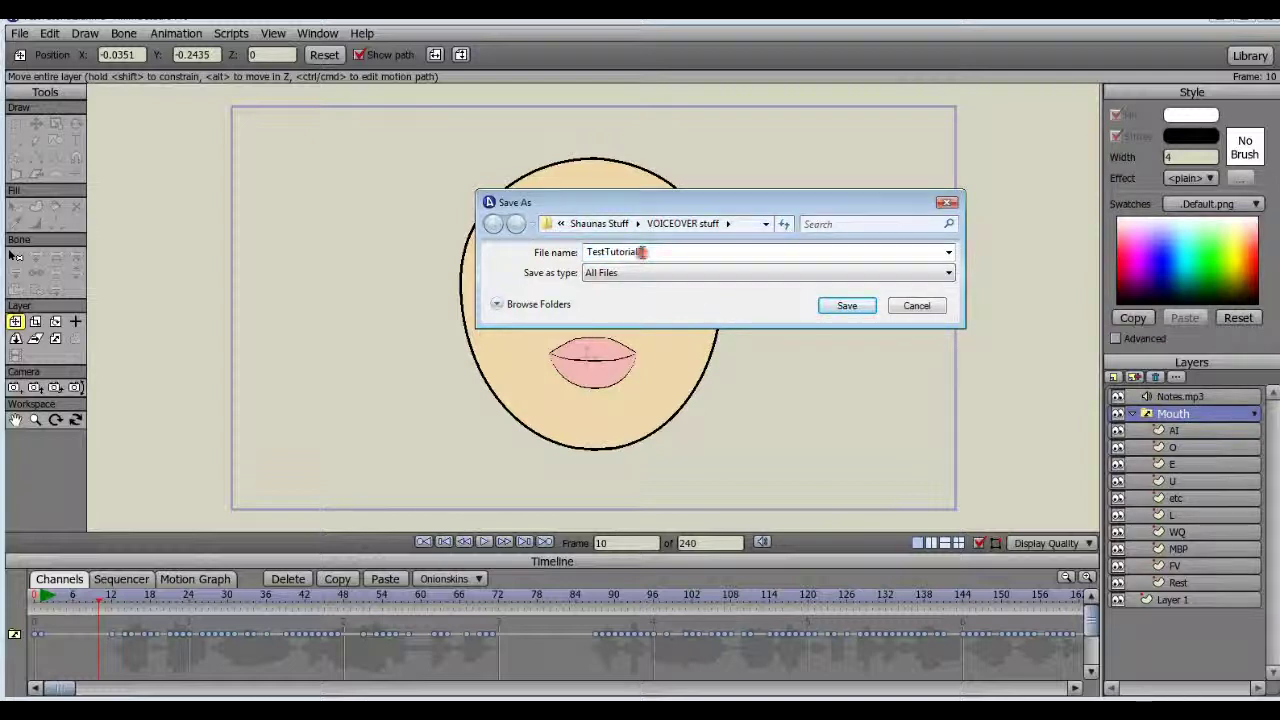
pyautogui.click(847, 305)
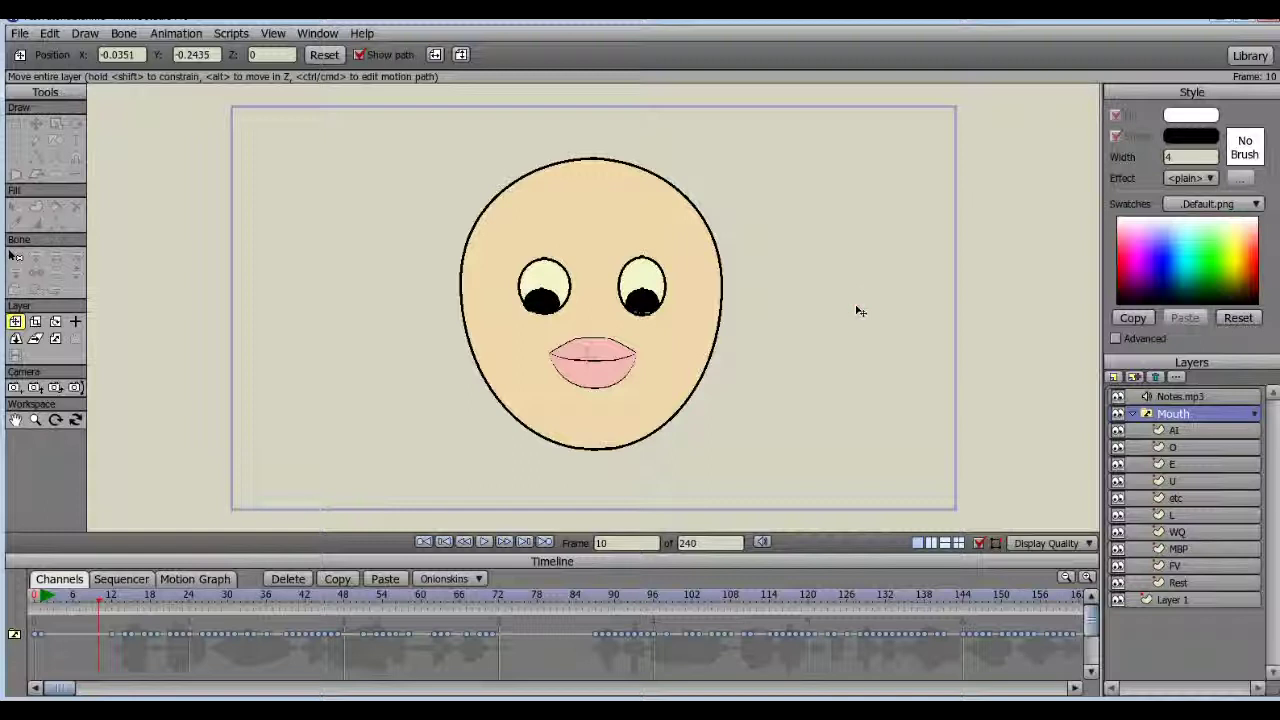
# - Open Export Animation for frames up to 240 and list the output formats, QuickTime Movie selected
pyautogui.click(20, 33)
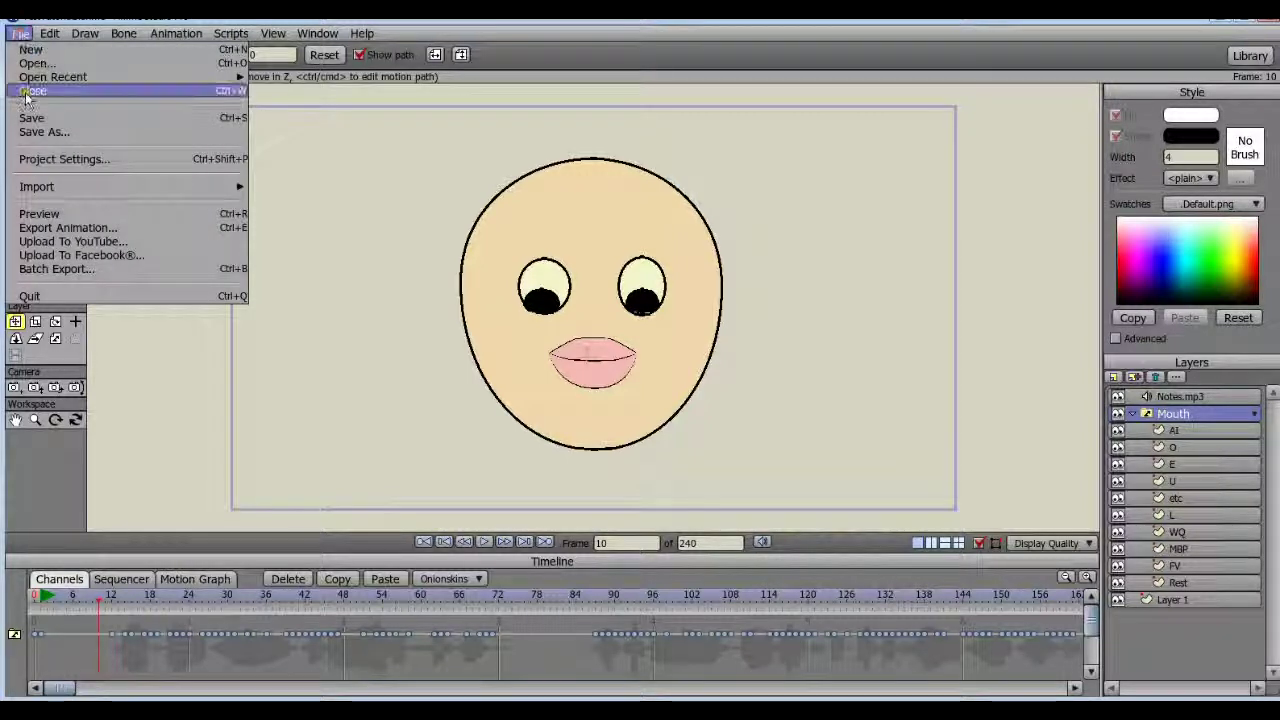
pyautogui.click(47, 229)
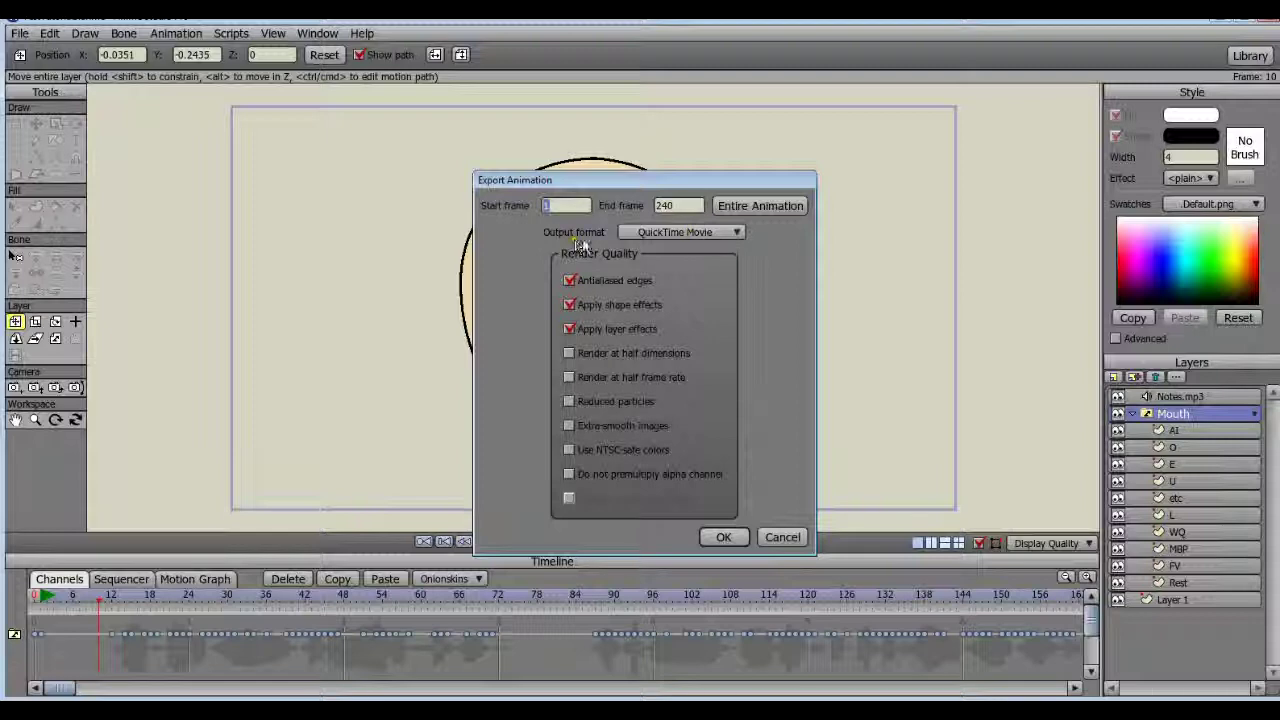
pyautogui.click(738, 231)
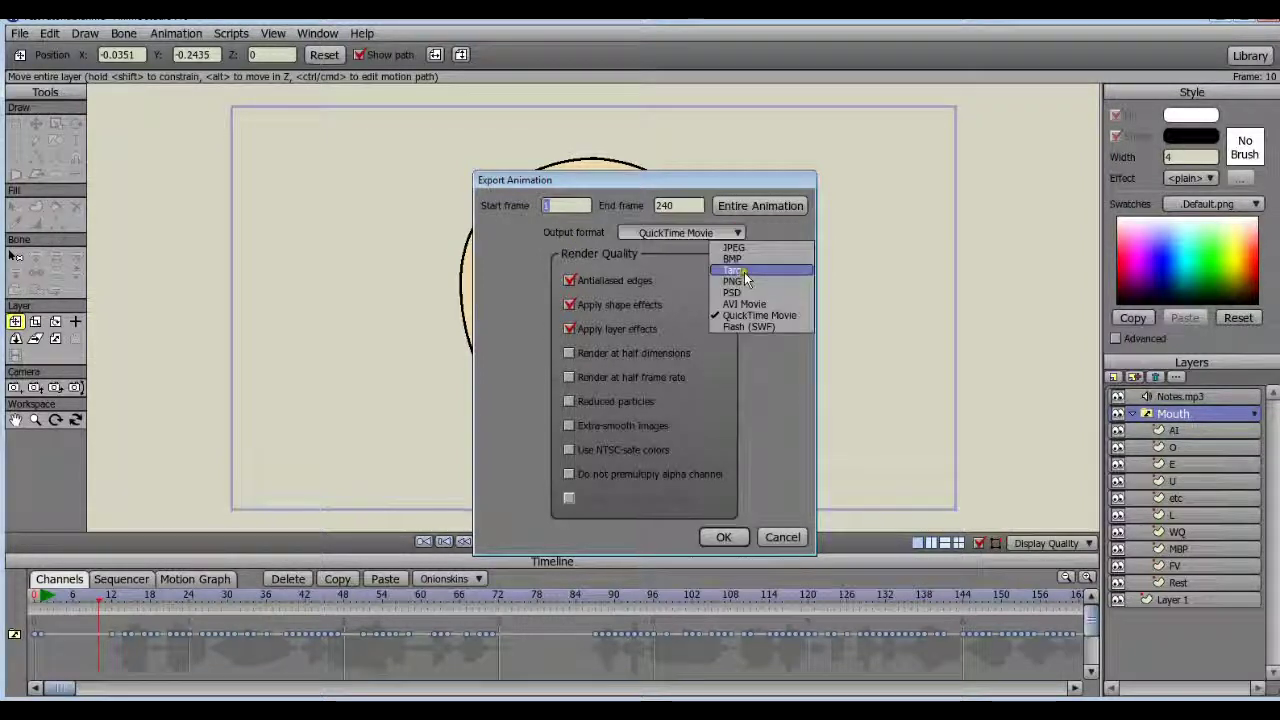